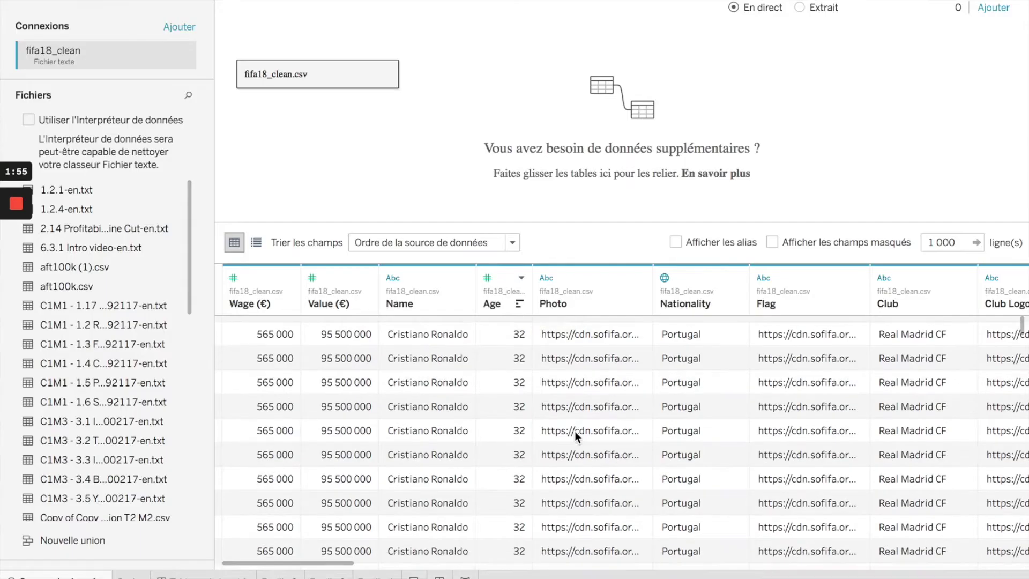
Scroll up through the fifa18_clean player rows preview.
scroll(575, 431, up, 1)
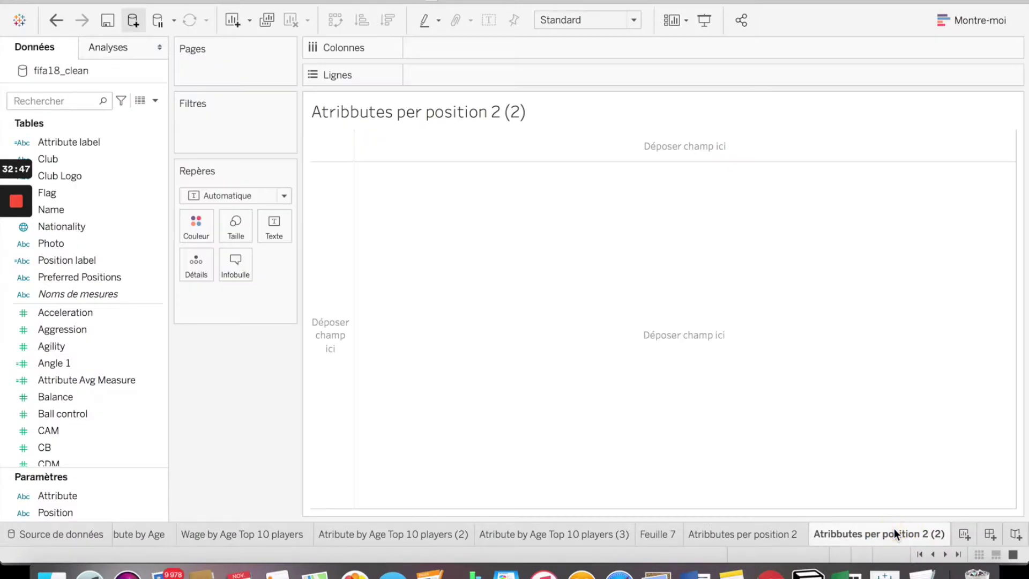
Switch to the empty sheet Atribbutes per position 2 (2).
click(743, 536)
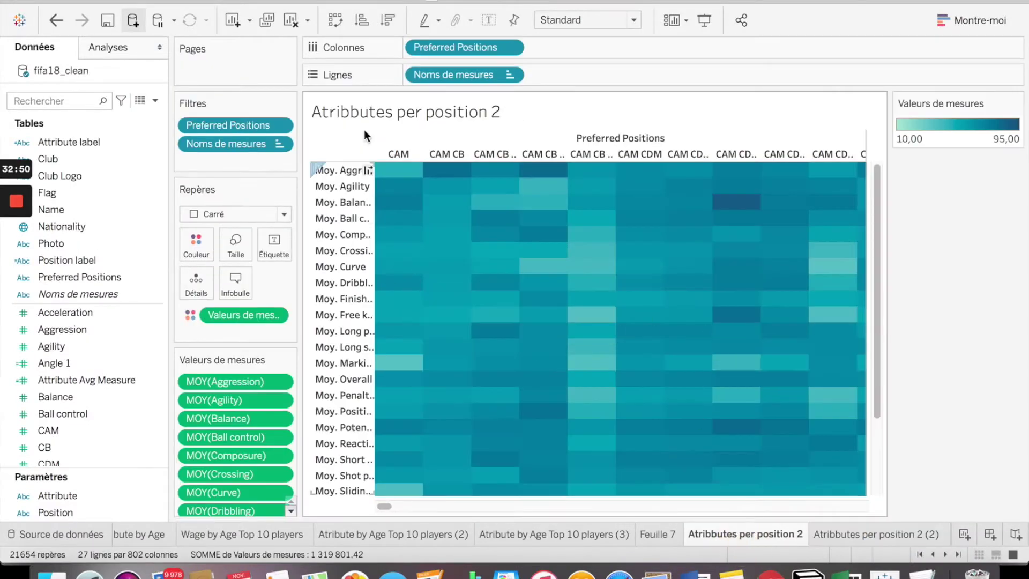
mouse_move(388, 198)
click(853, 536)
scroll(101, 280, up, 1)
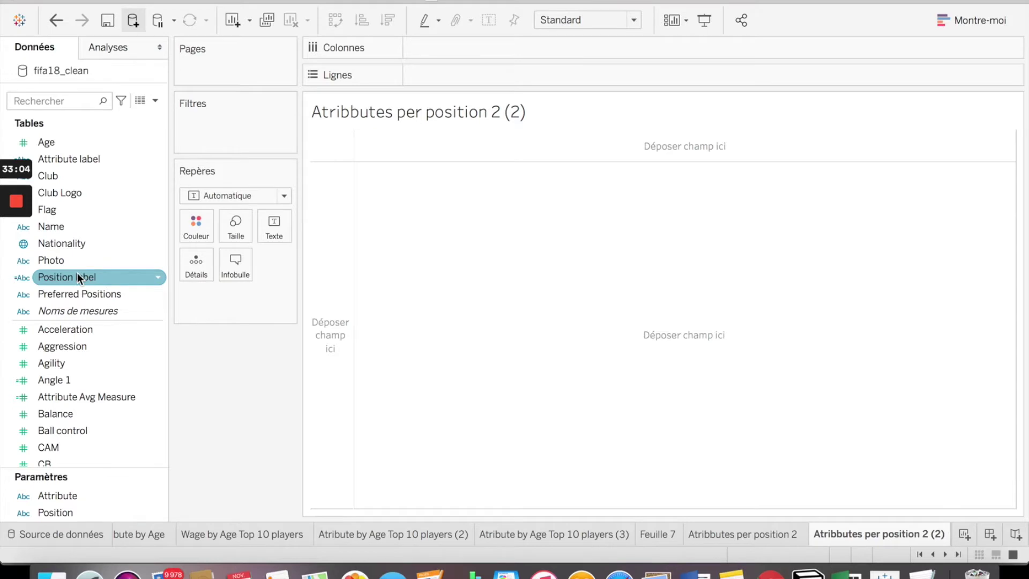
Place Preferred Positions on Colonnes and Noms de mesures on Lignes.
drag(75, 297, 461, 52)
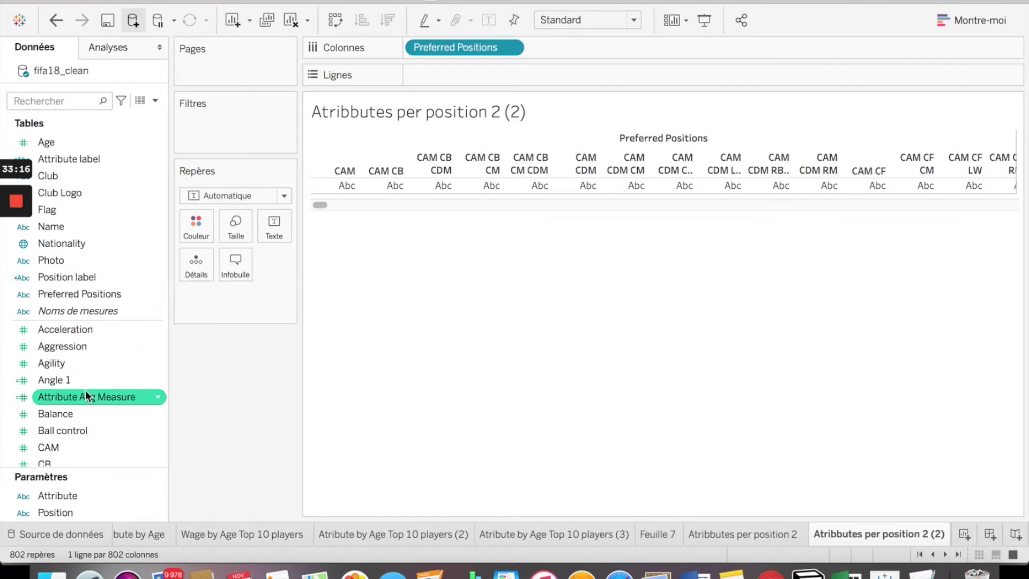
scroll(67, 437, down, 1)
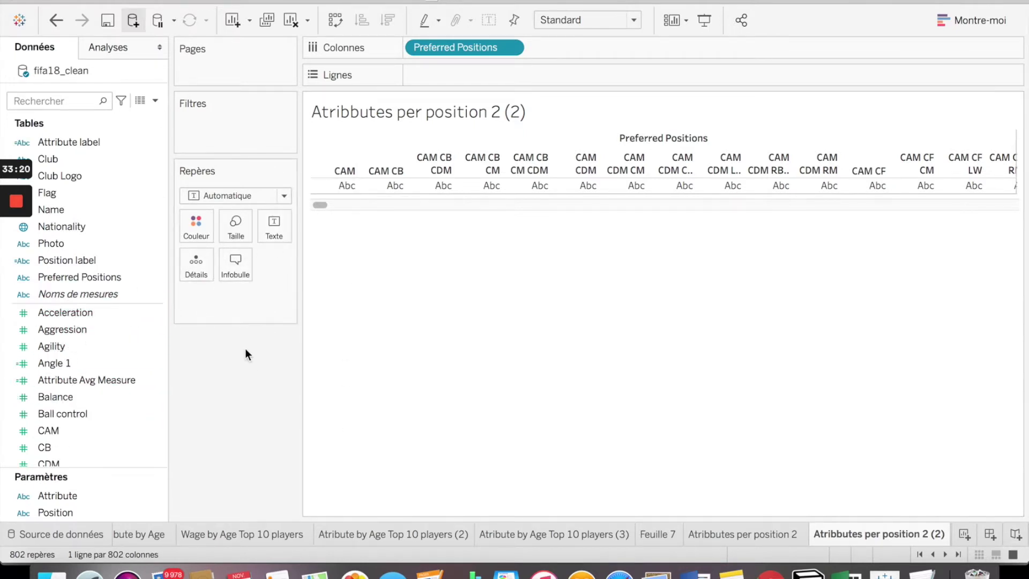
scroll(91, 342, up, 1)
scroll(90, 346, down, 2)
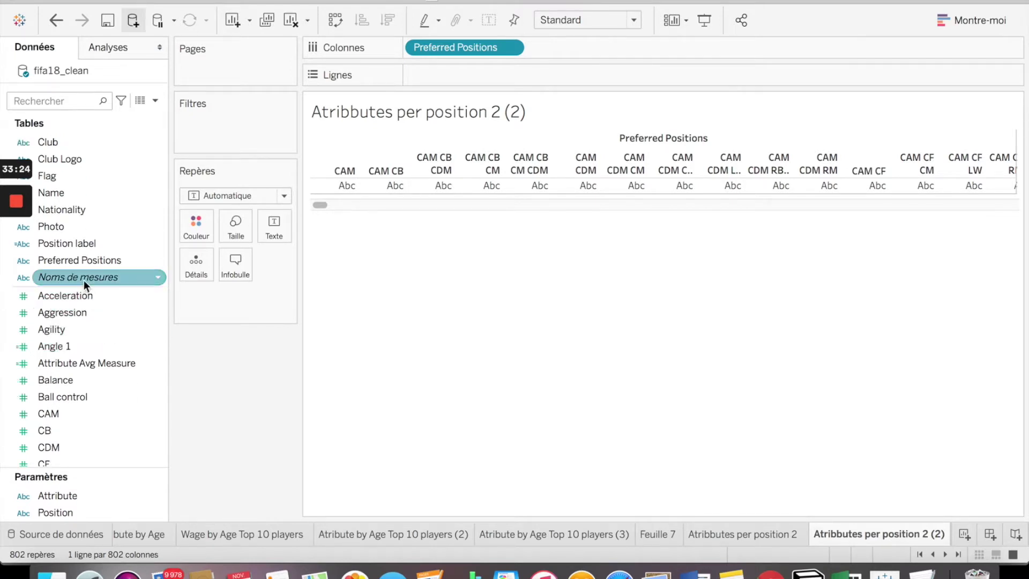
drag(83, 280, 453, 72)
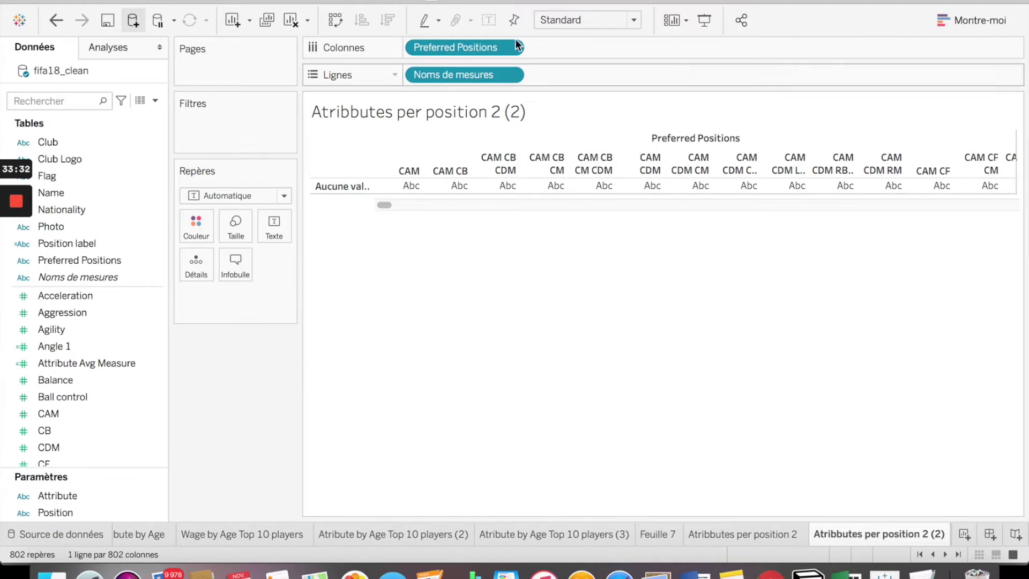
Open the filter for the Noms de mesures pill.
click(498, 76)
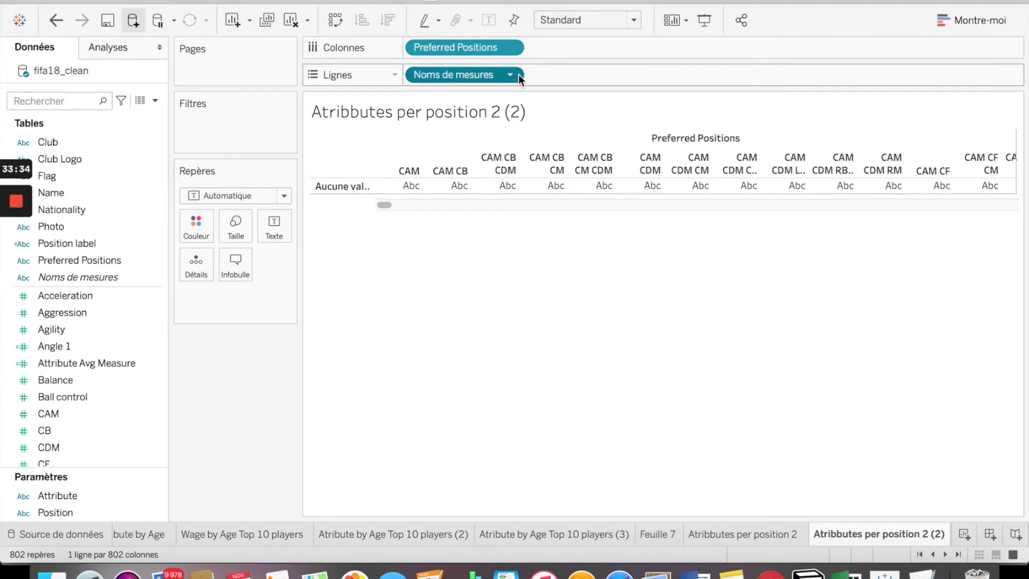
click(512, 74)
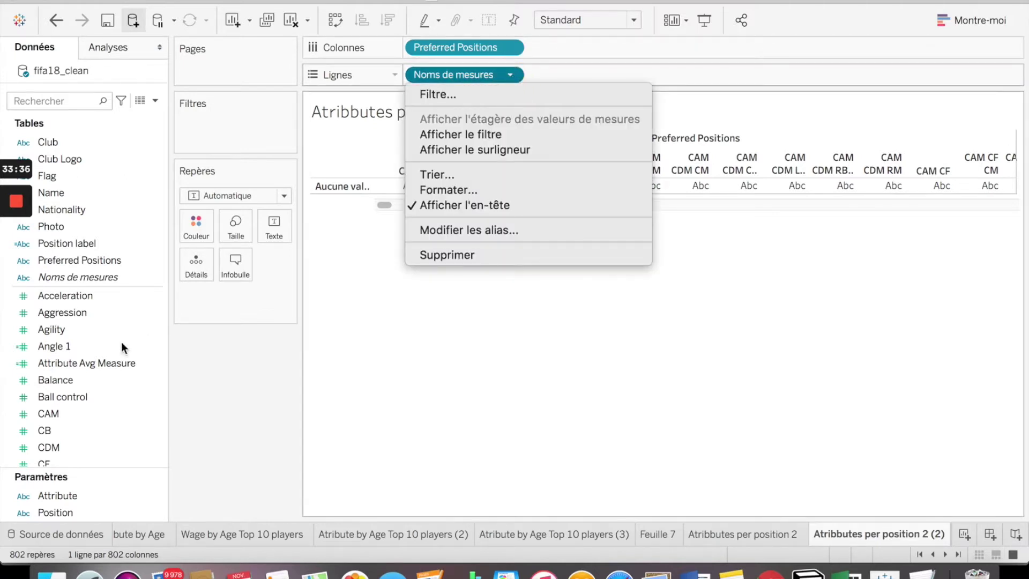
click(134, 381)
click(70, 413)
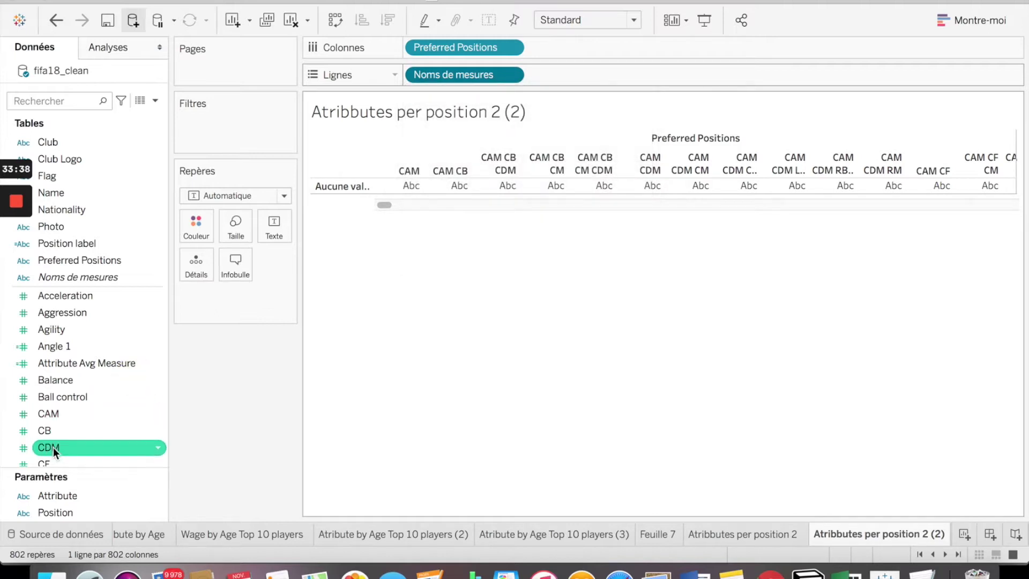
click(510, 75)
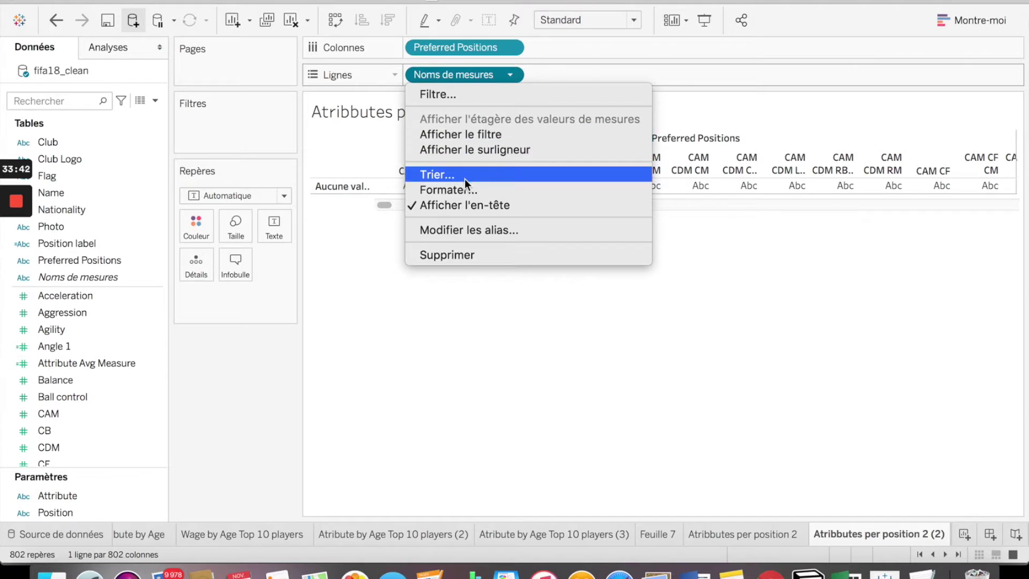
click(438, 95)
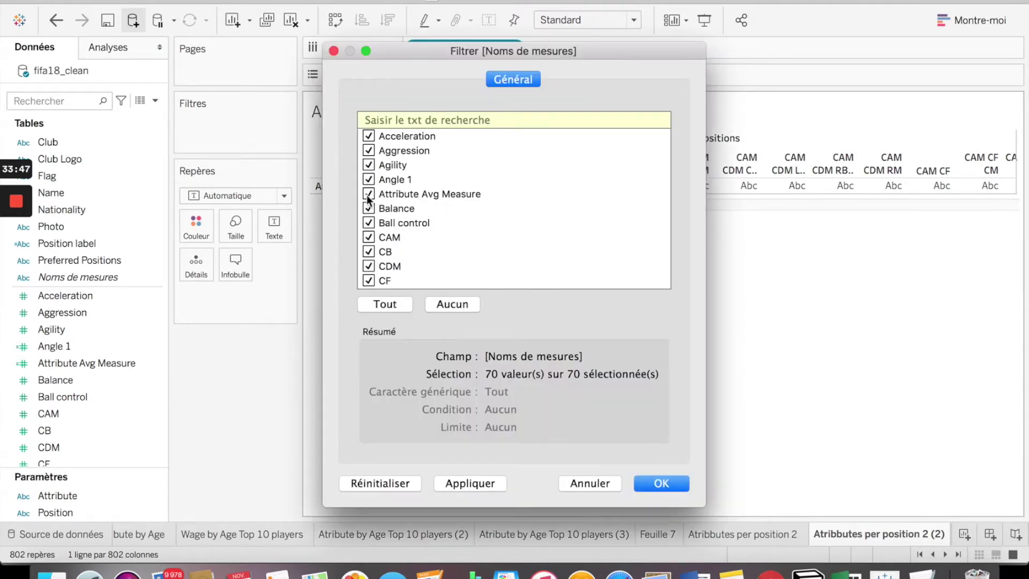
scroll(452, 177, down, 1)
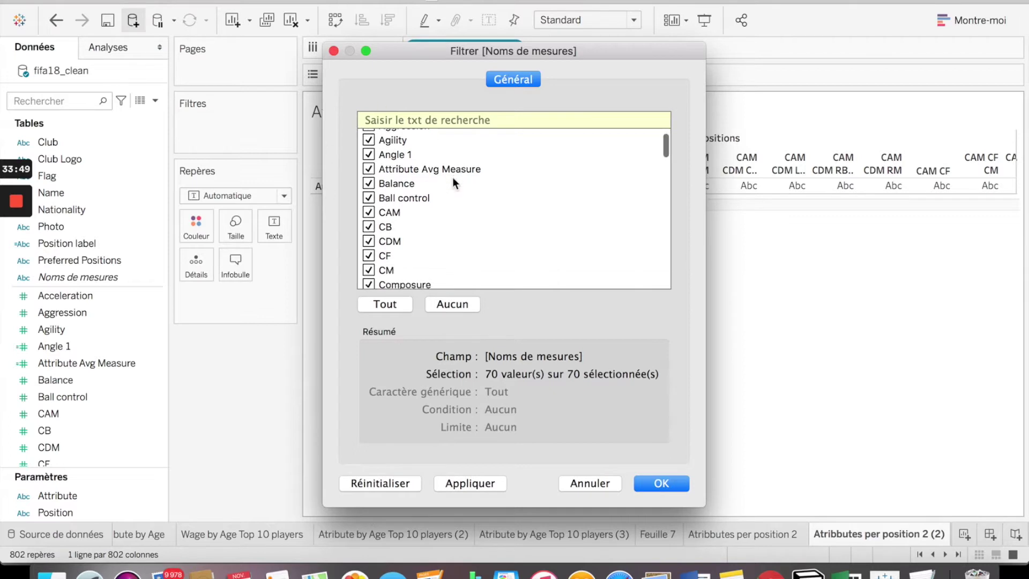
scroll(453, 177, up, 1)
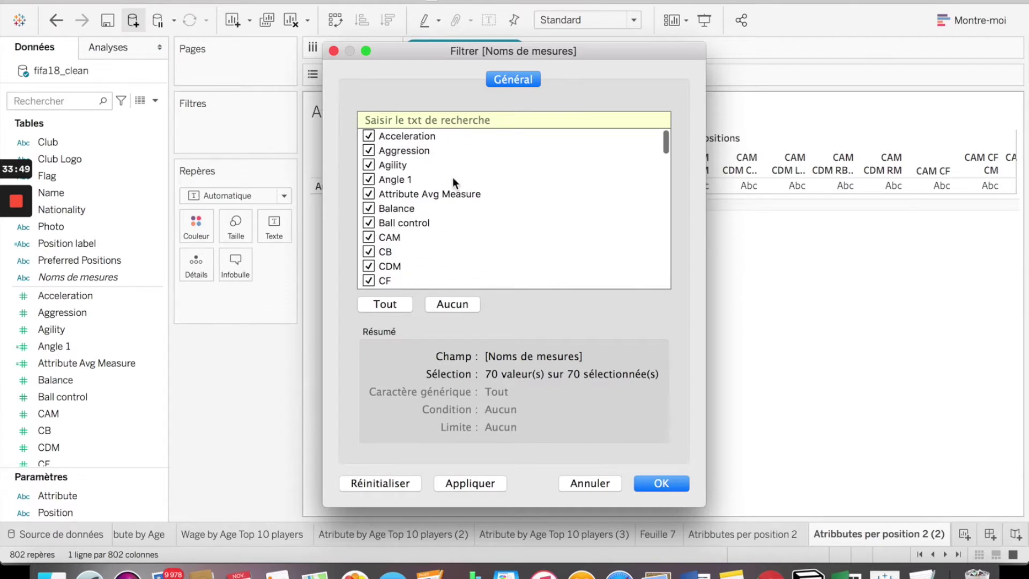
Clear all measures, then check Acceleration, Aggression, Agility, Balance and Ball control.
click(456, 304)
click(368, 136)
click(369, 151)
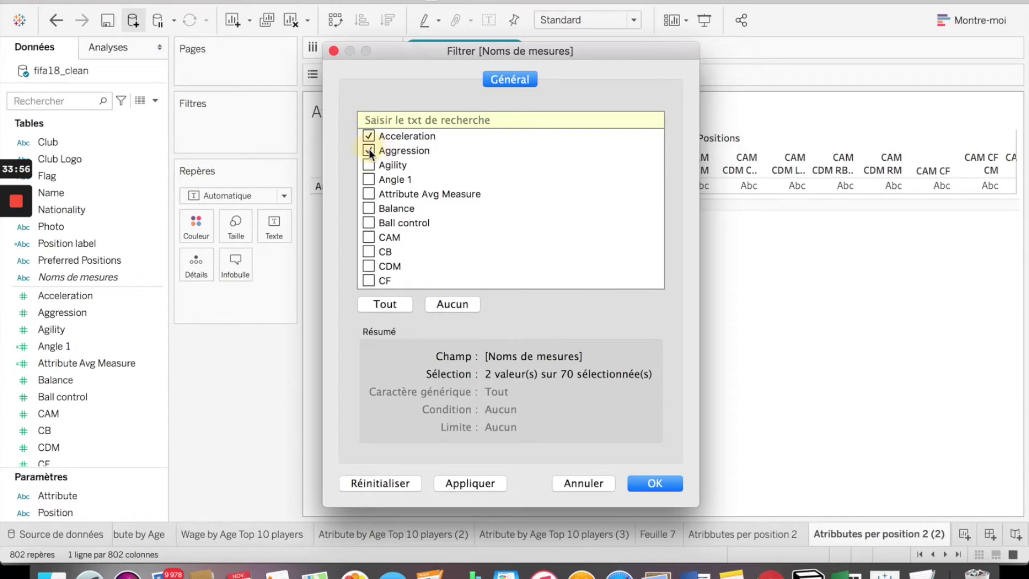
click(369, 165)
click(369, 208)
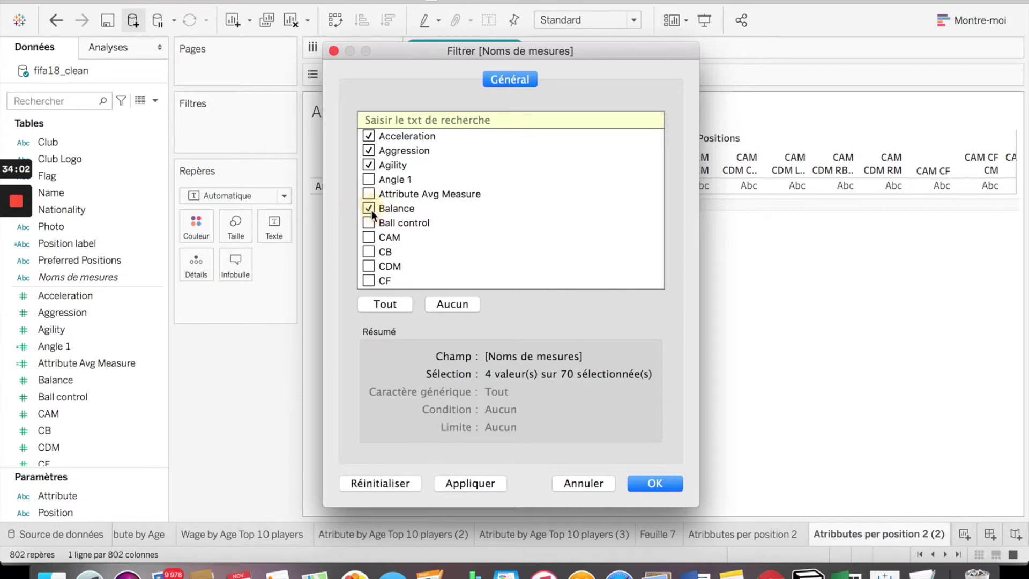
click(369, 222)
Also check Composure, Crossing, Curve, Dribbling, Finishing and Free kick accuracy, then apply the filter.
scroll(372, 225, down, 5)
click(368, 228)
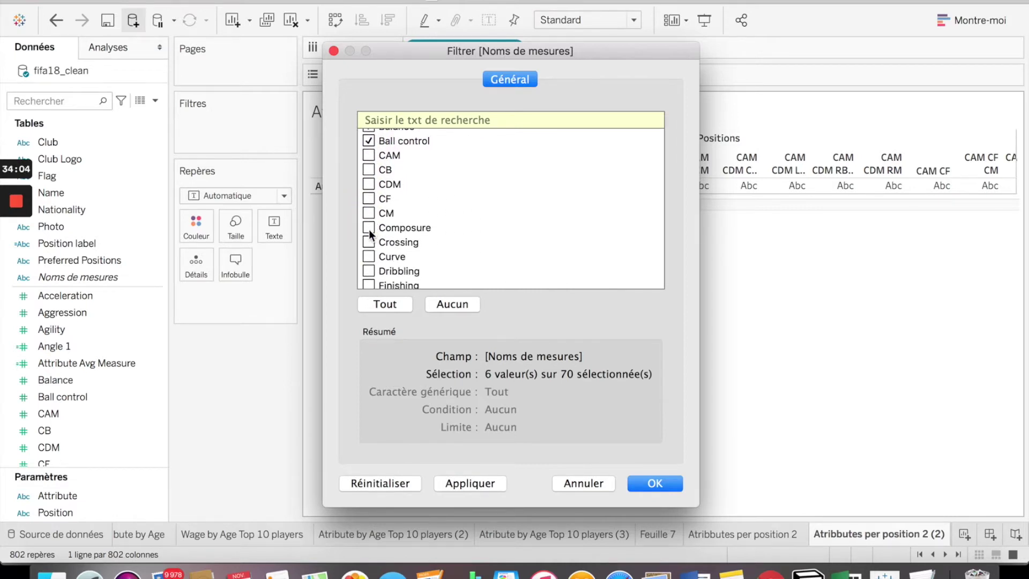
click(368, 242)
click(369, 256)
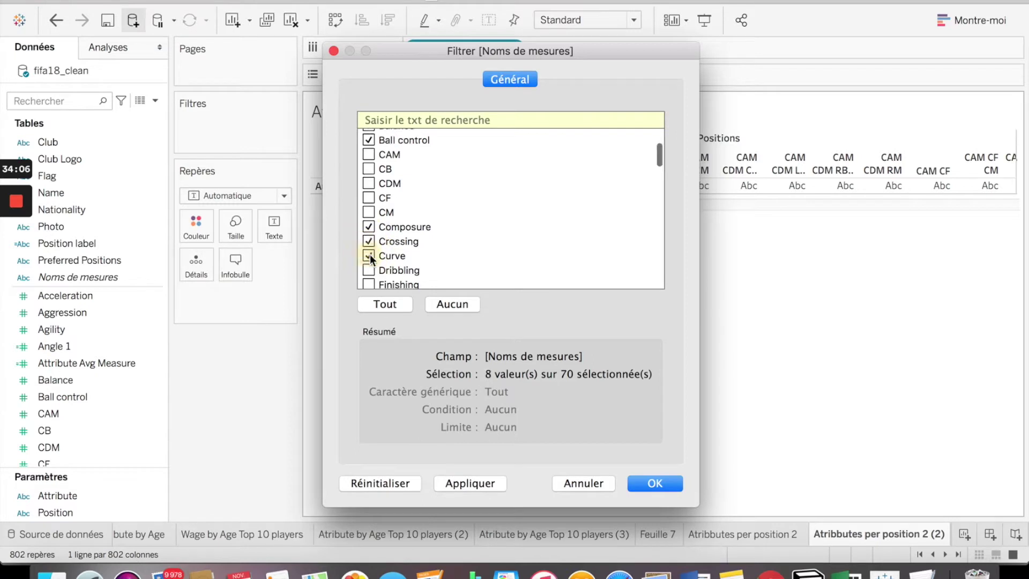
scroll(370, 256, down, 1)
click(369, 247)
click(370, 259)
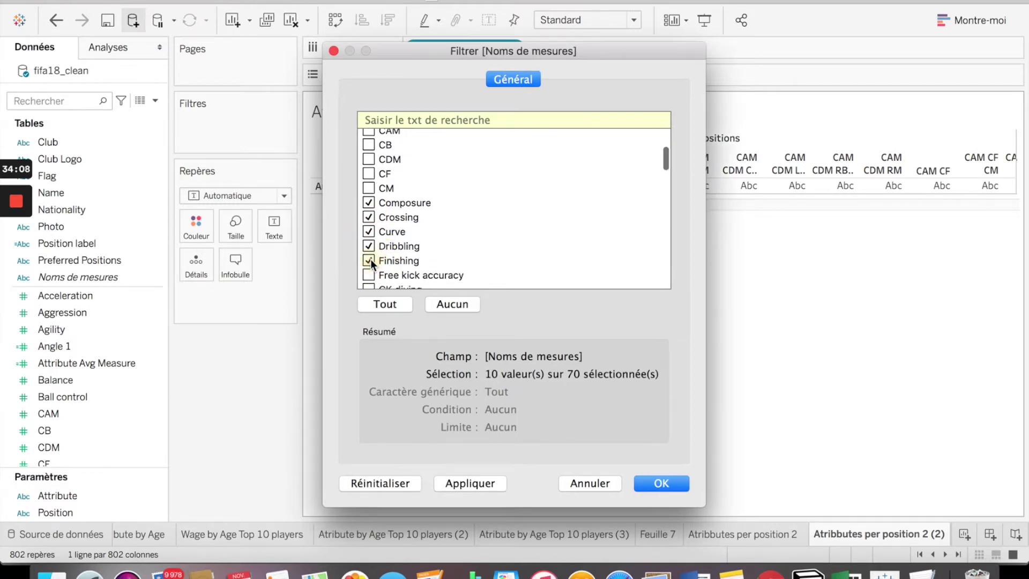
scroll(371, 259, down, 2)
click(370, 256)
scroll(371, 257, down, 15)
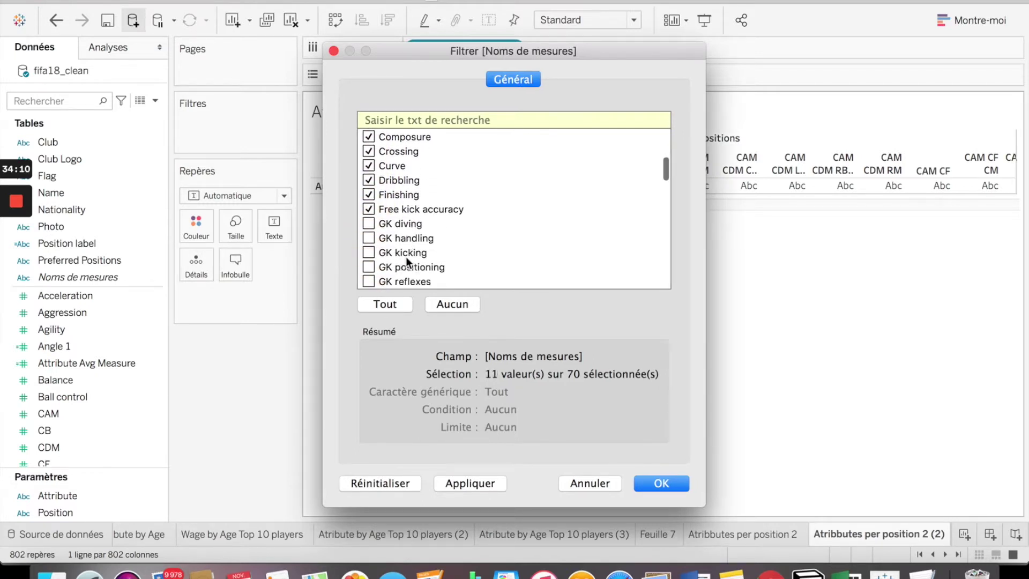
scroll(408, 238, up, 20)
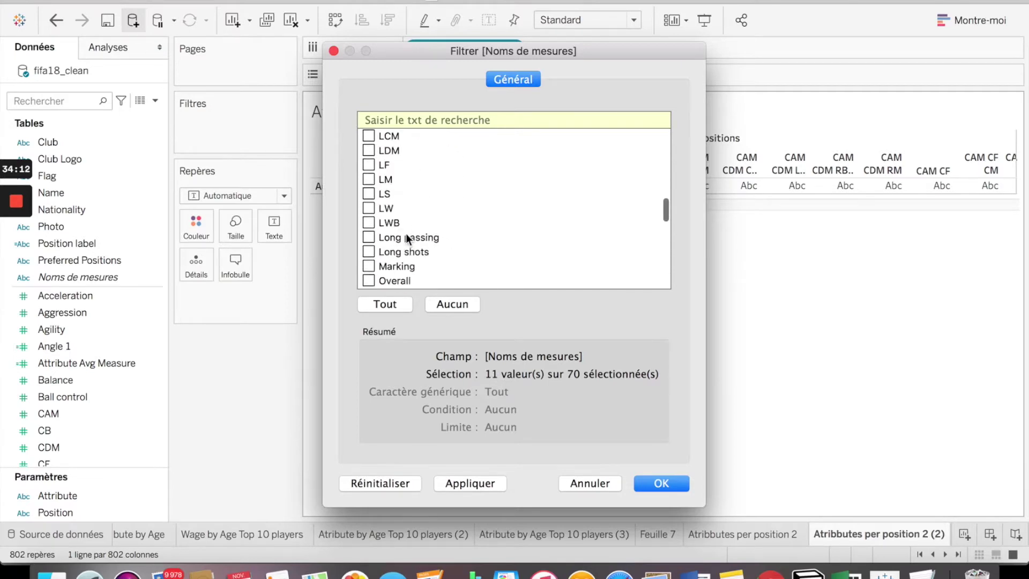
click(652, 484)
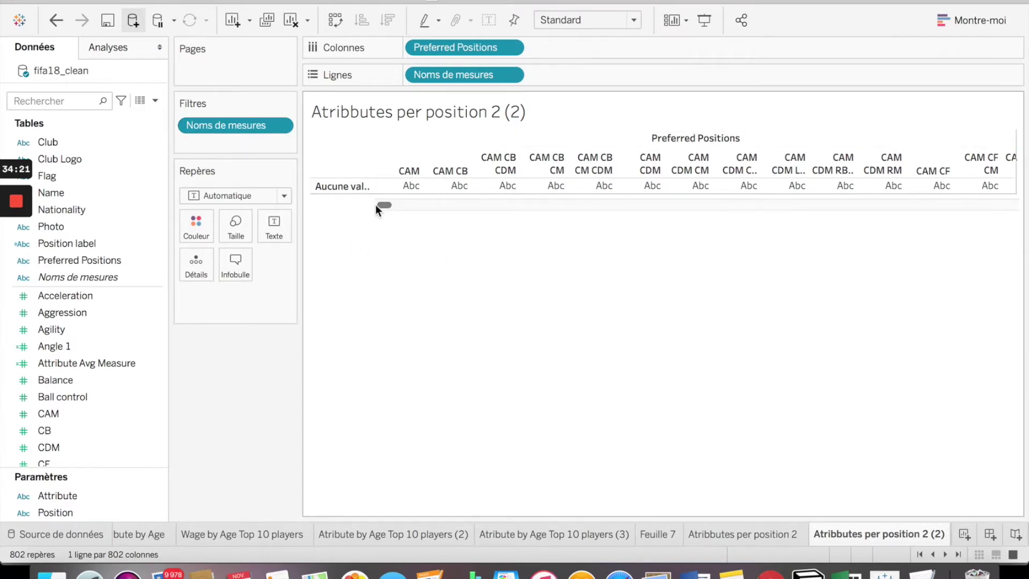
Drag Valeurs de mesures onto the Marks card to colour the cells.
click(88, 330)
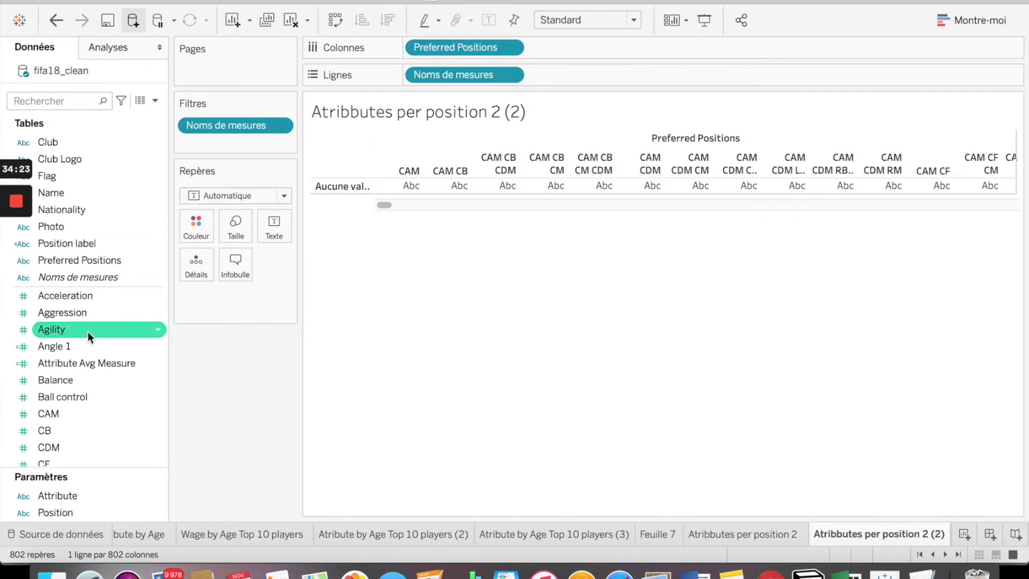
scroll(89, 387, down, 15)
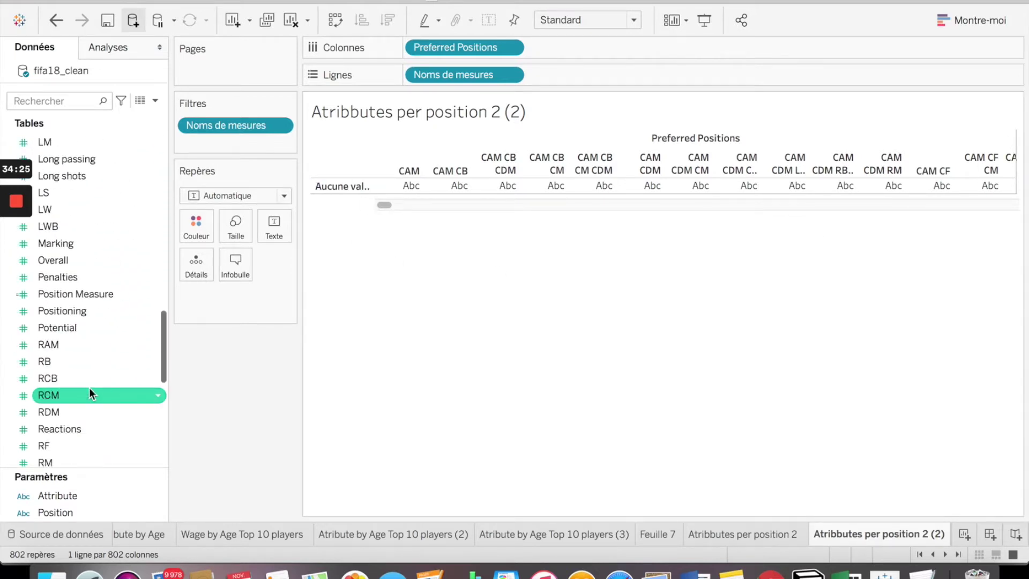
scroll(89, 388, down, 5)
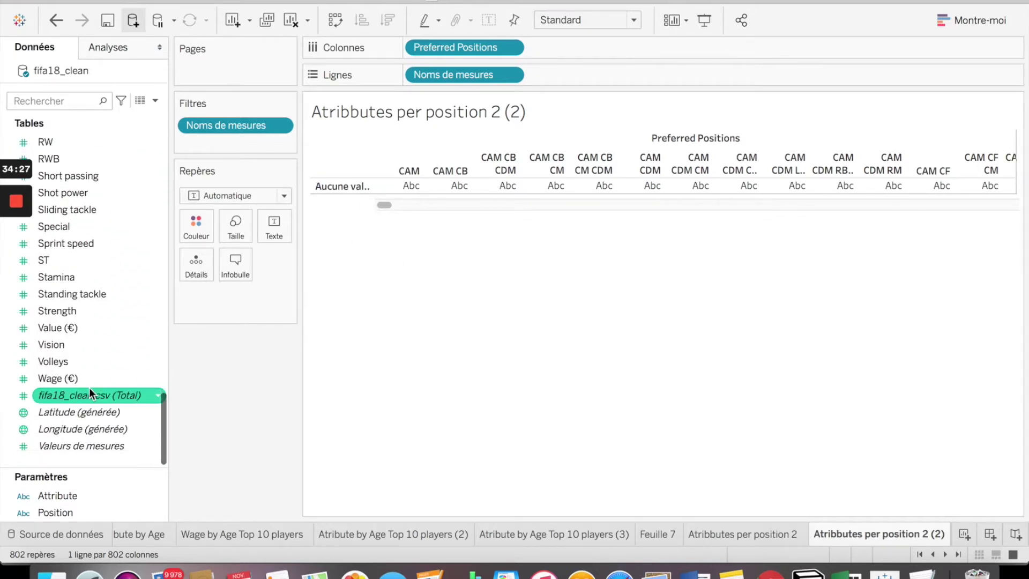
click(69, 451)
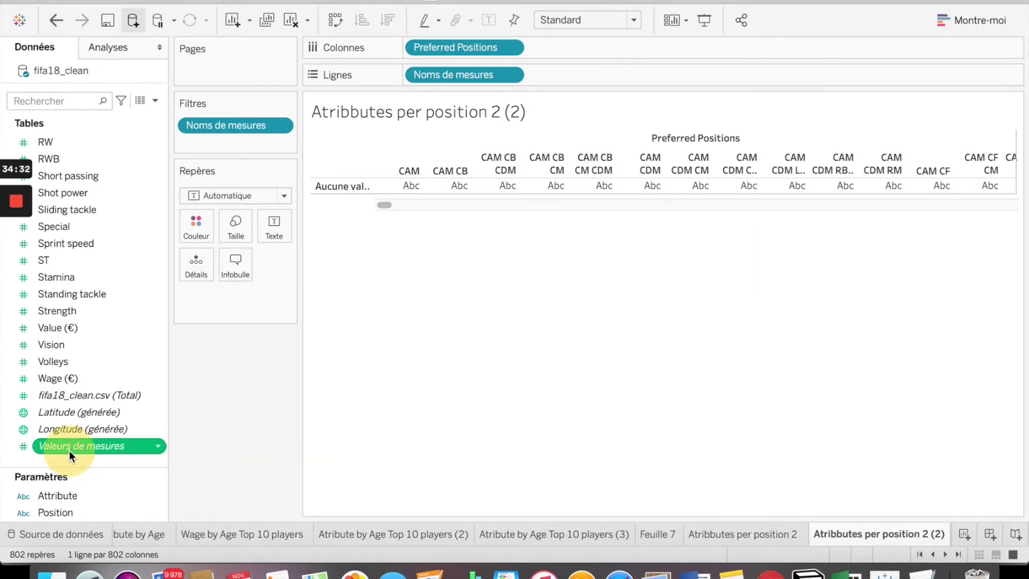
drag(70, 451, 198, 227)
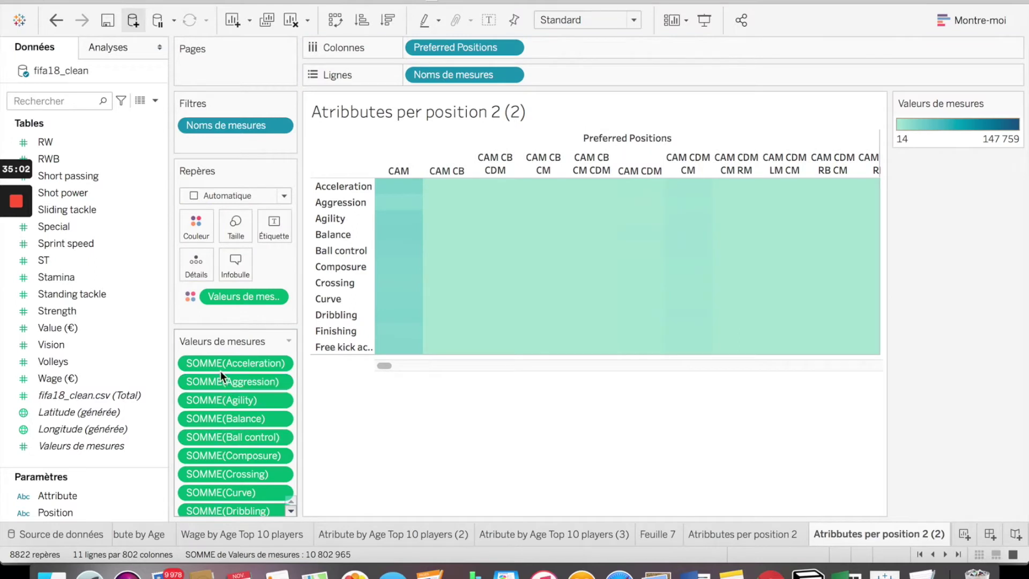
Change the measure aggregation from Somme to Moyenne.
click(275, 296)
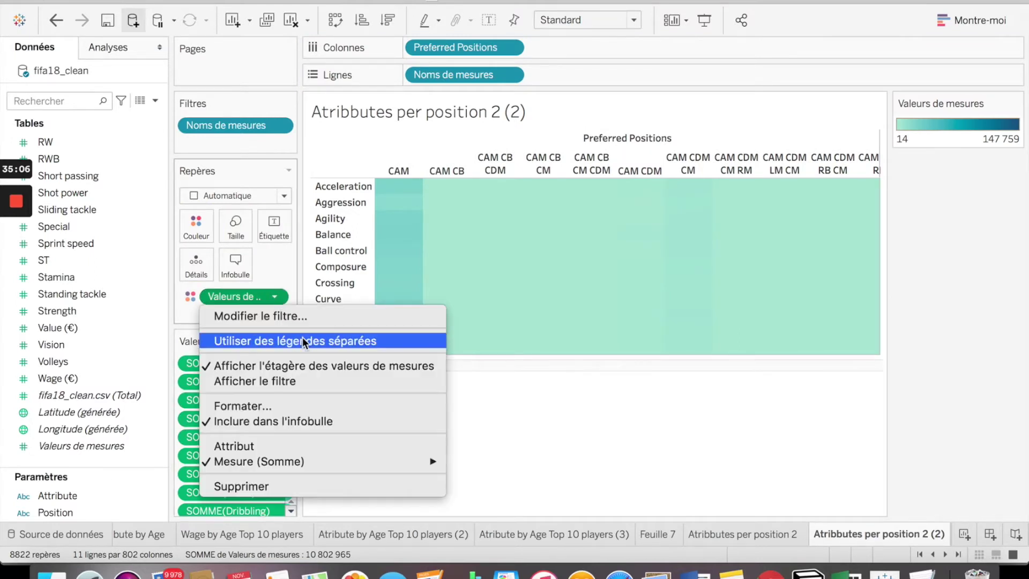
click(188, 314)
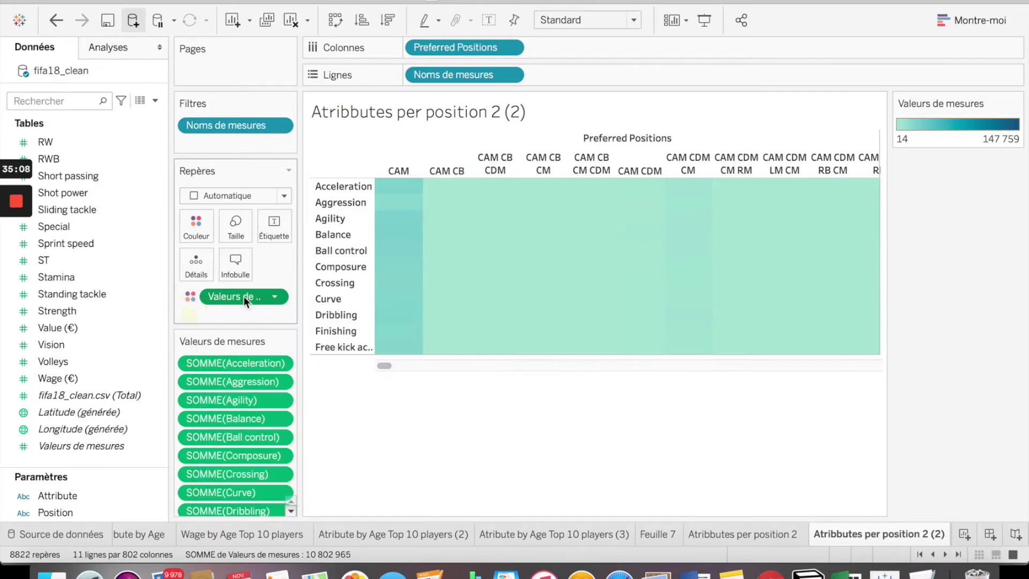
click(275, 298)
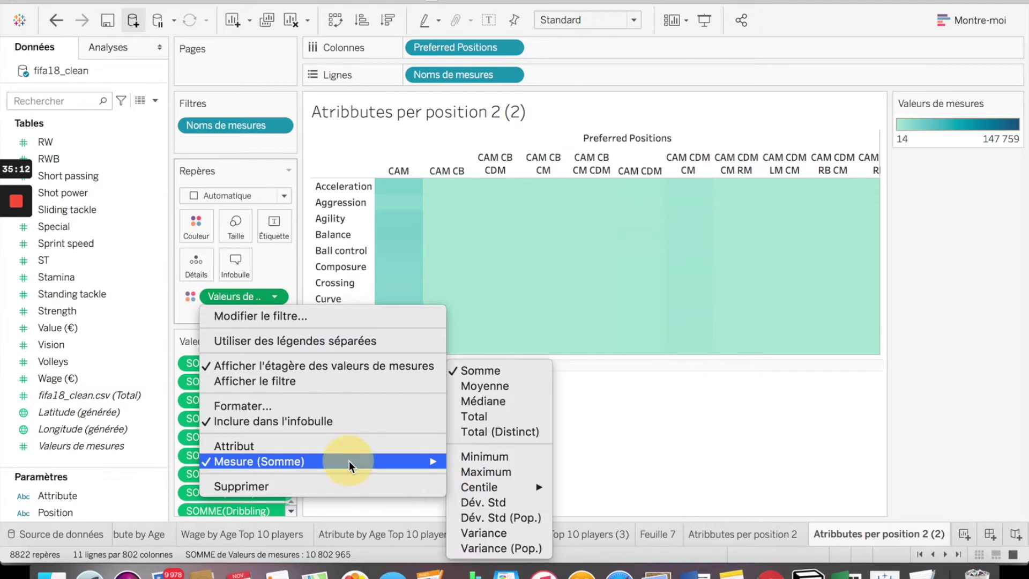
mouse_move(412, 460)
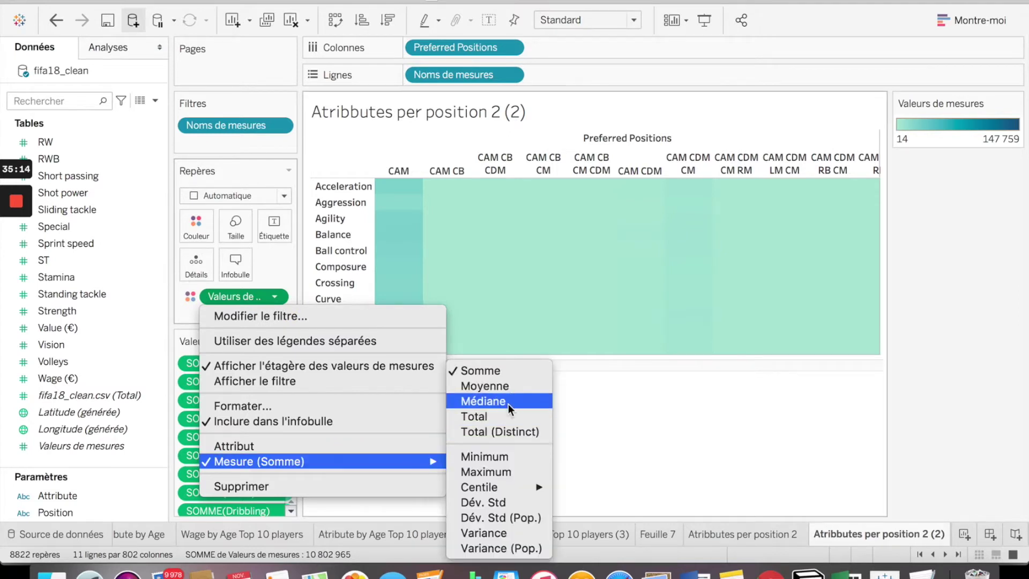
click(506, 386)
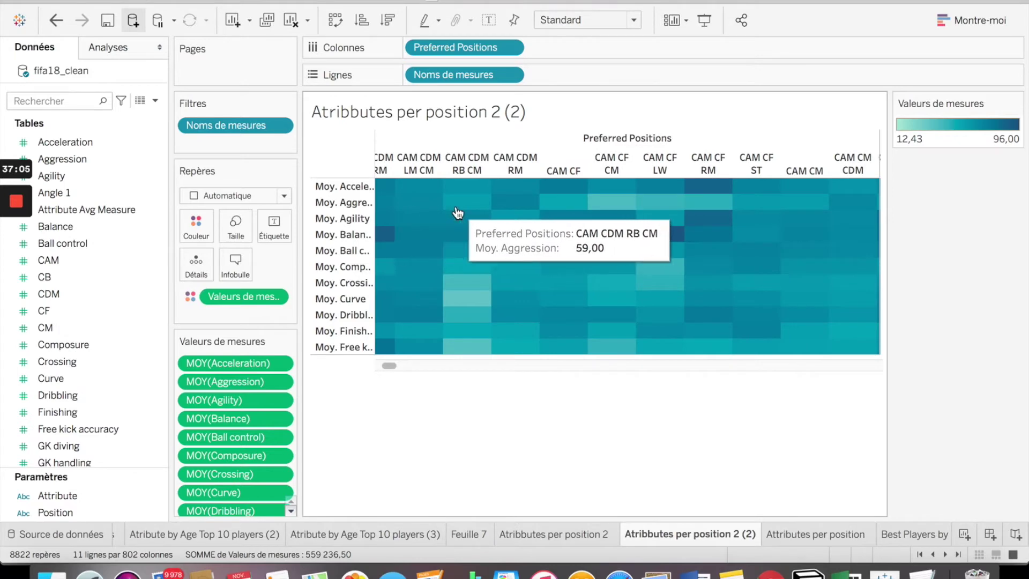
scroll(458, 213, left, 3)
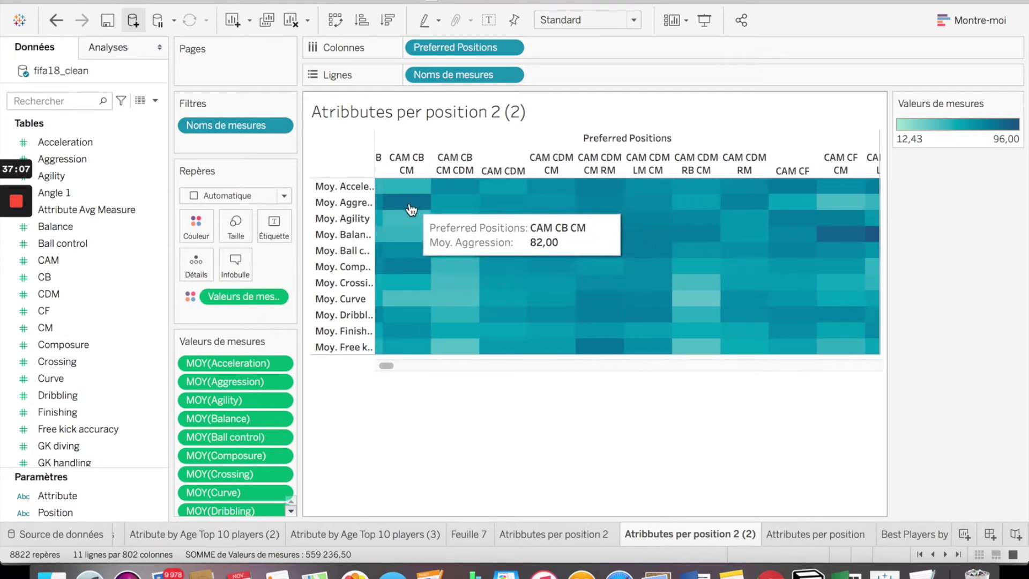
scroll(423, 230, left, 2)
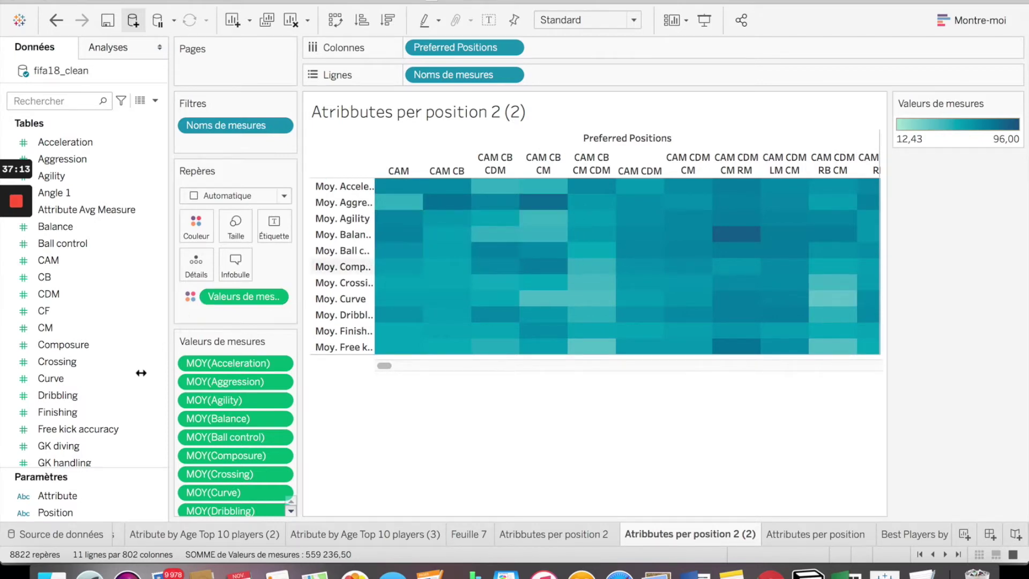
scroll(104, 316, up, 1)
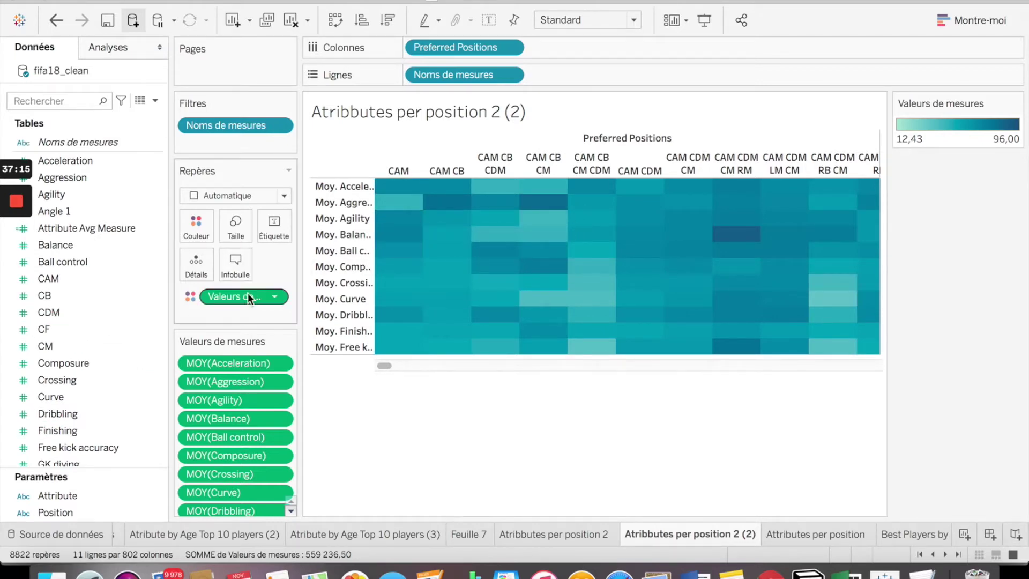
Put Valeurs de mesures on Étiquette so each cell shows its average.
scroll(73, 400, down, 15)
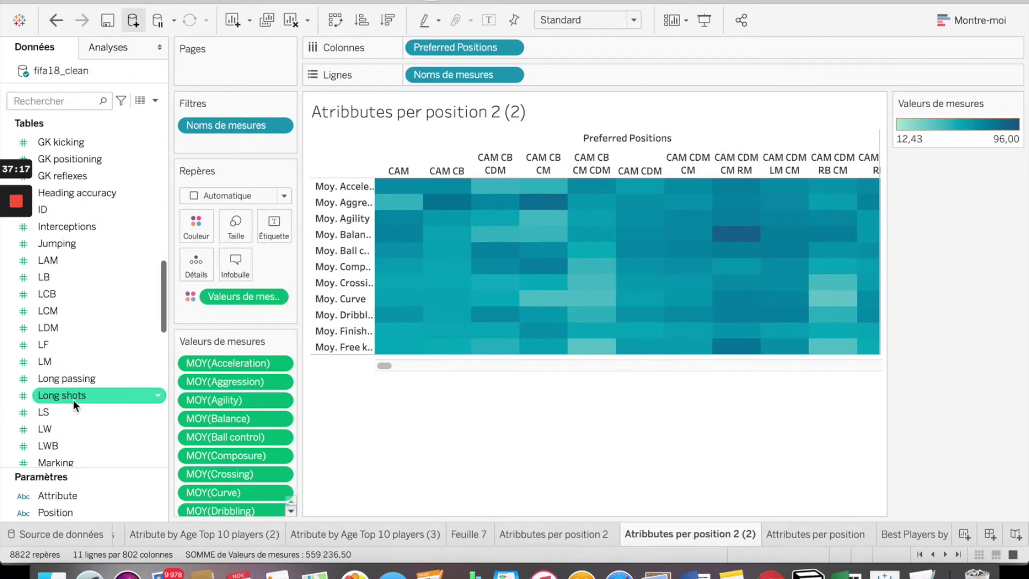
scroll(72, 400, down, 10)
drag(75, 447, 271, 231)
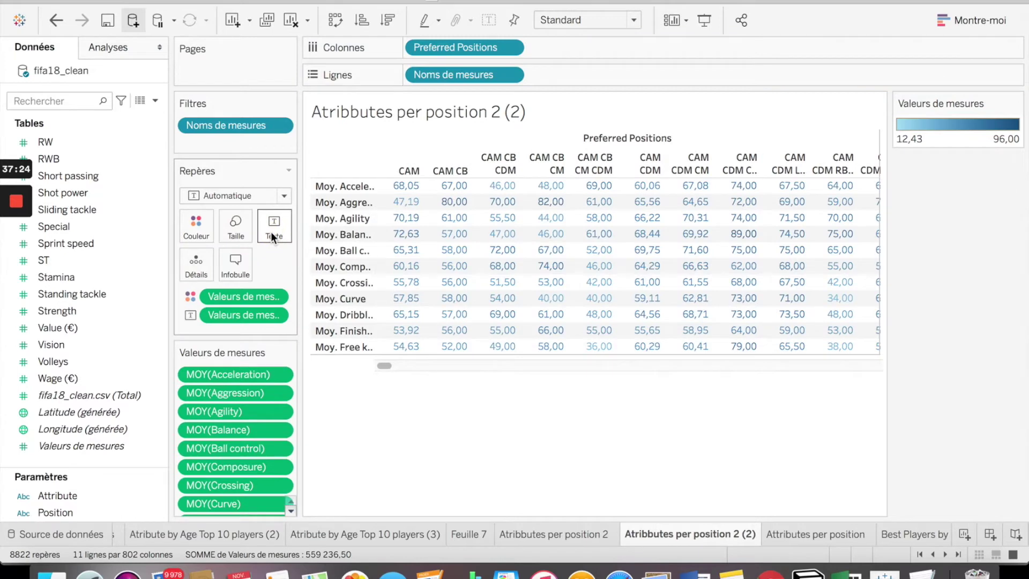
Set the mark type to Carré for a square heatmap.
click(285, 196)
click(255, 283)
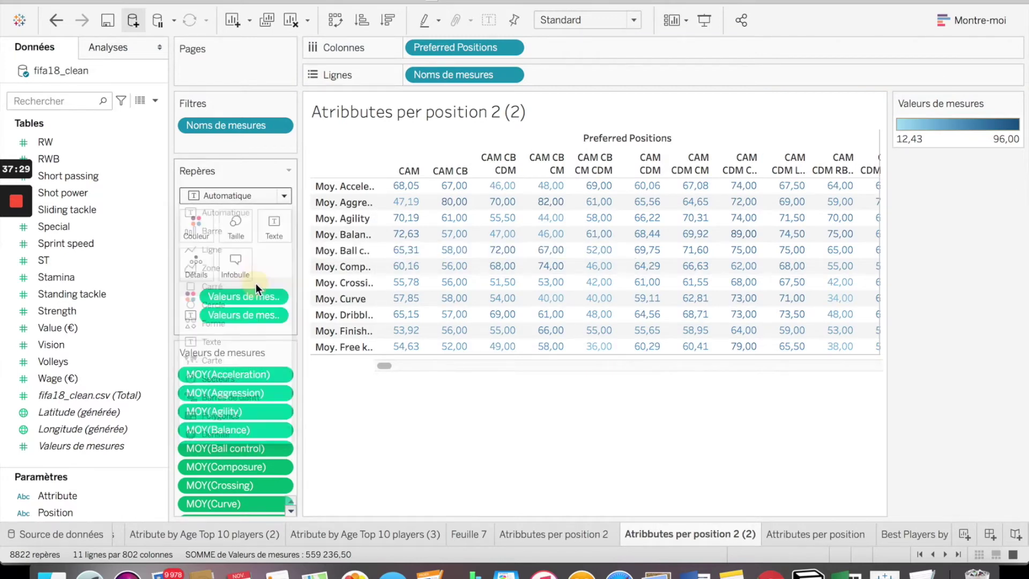
mouse_move(410, 187)
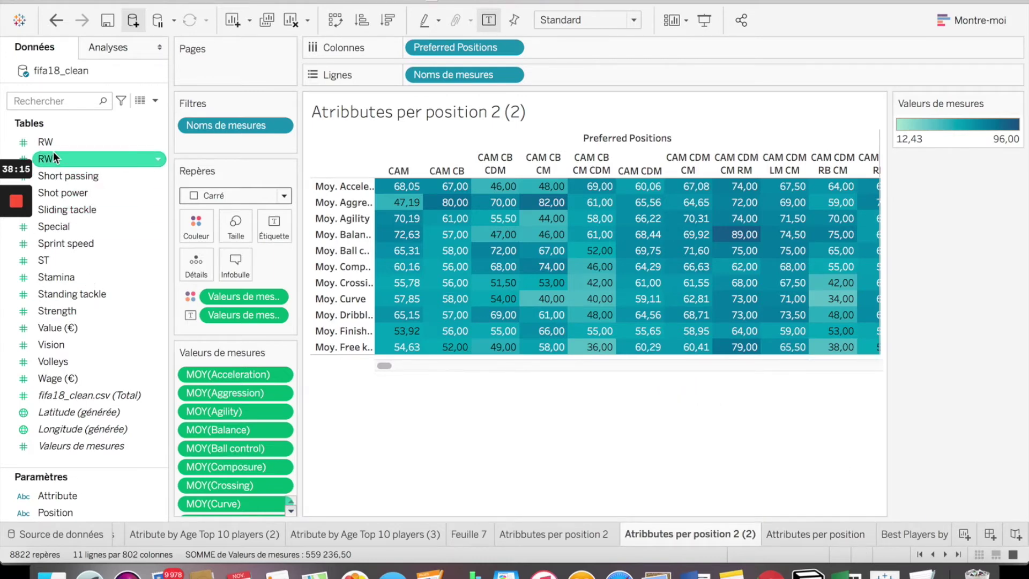
scroll(53, 151, up, 3)
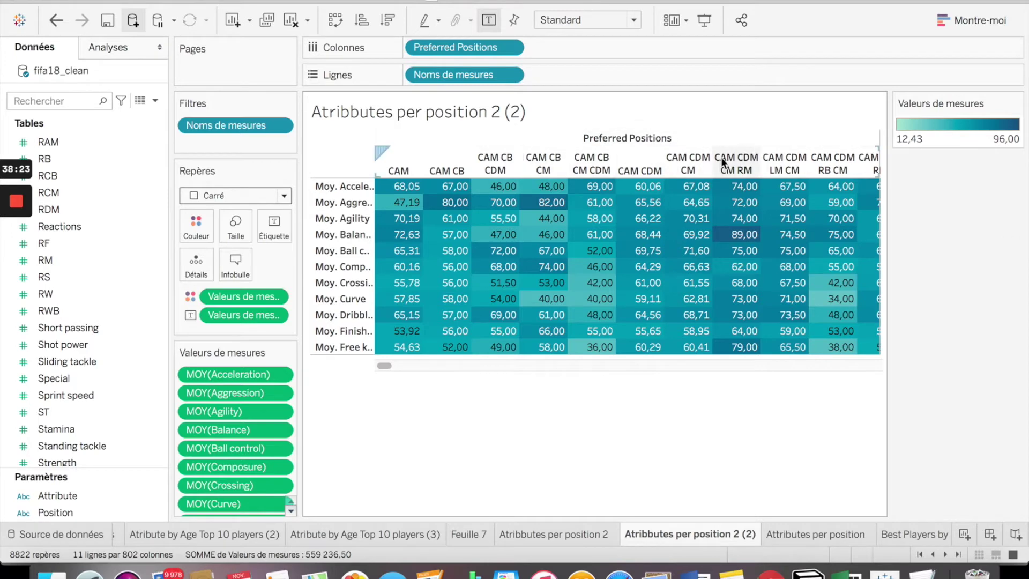
Scroll up in the new Best Players by Position worksheet.
scroll(76, 205, up, 3)
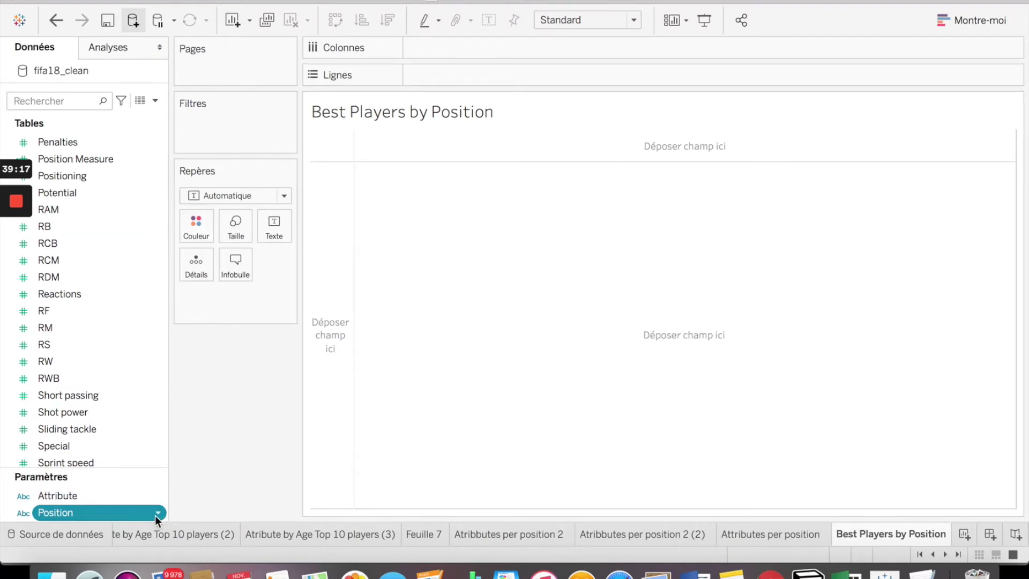
click(155, 100)
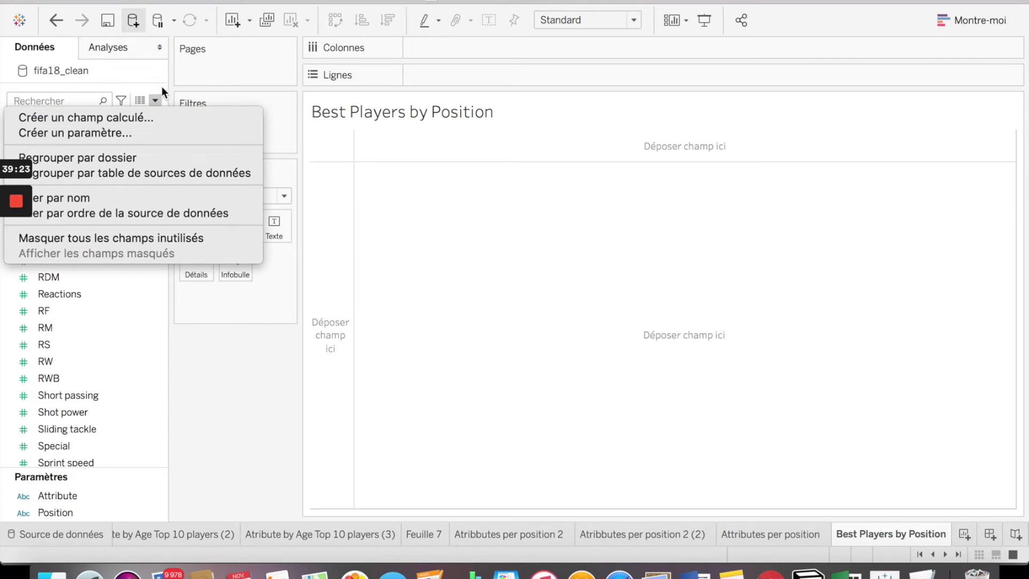
click(134, 134)
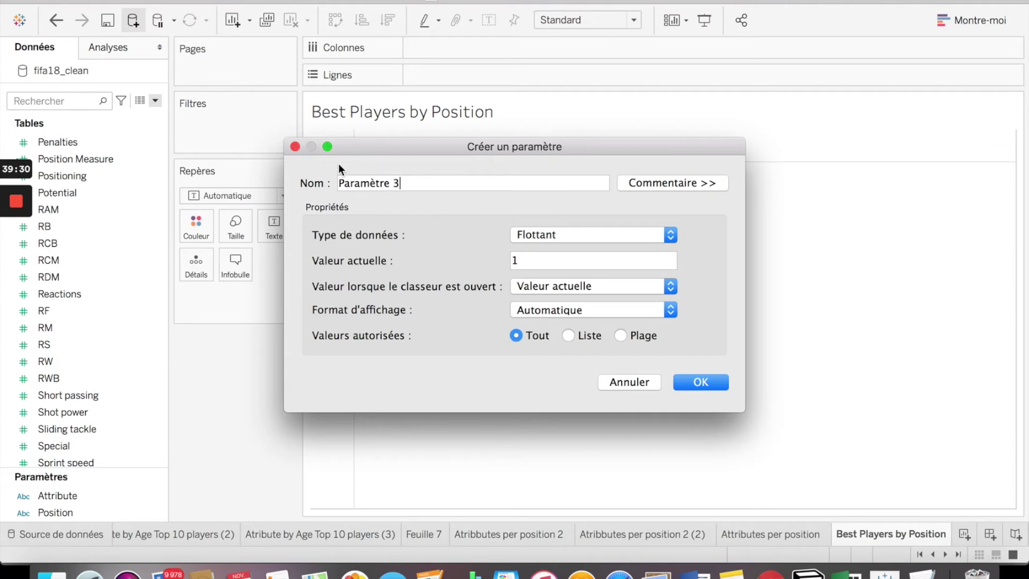
click(636, 375)
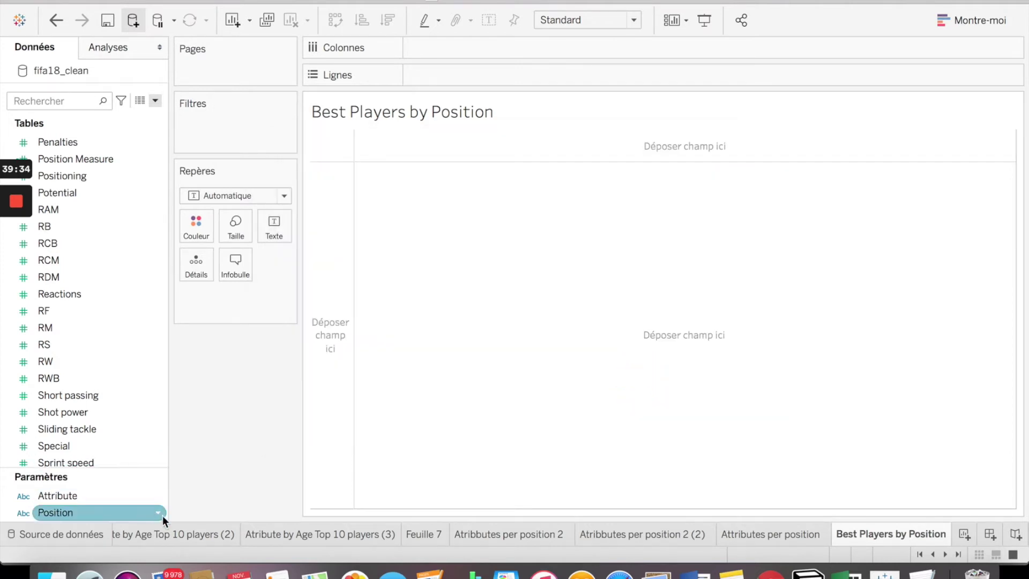
click(157, 514)
click(248, 314)
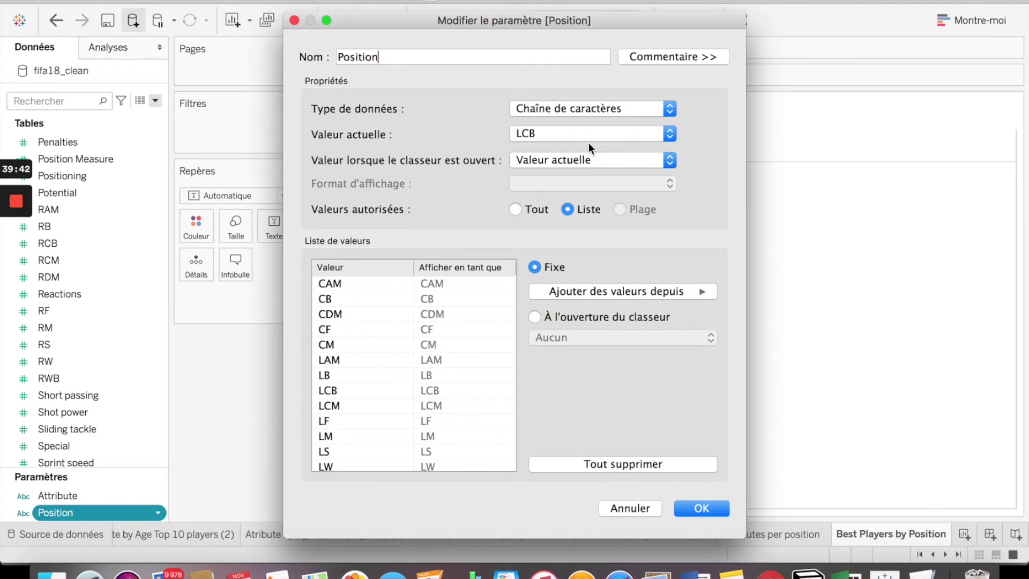
click(625, 110)
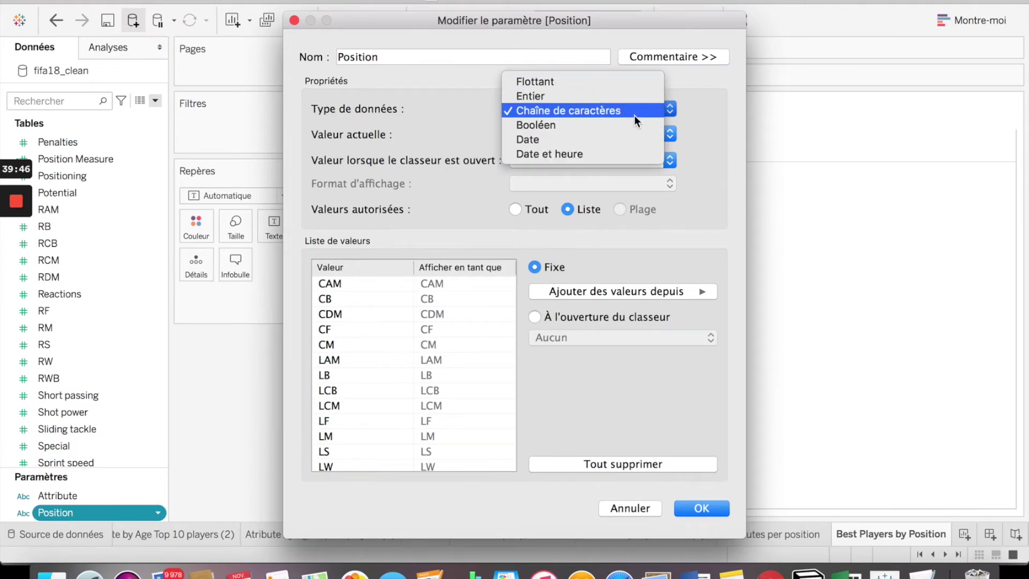
click(634, 115)
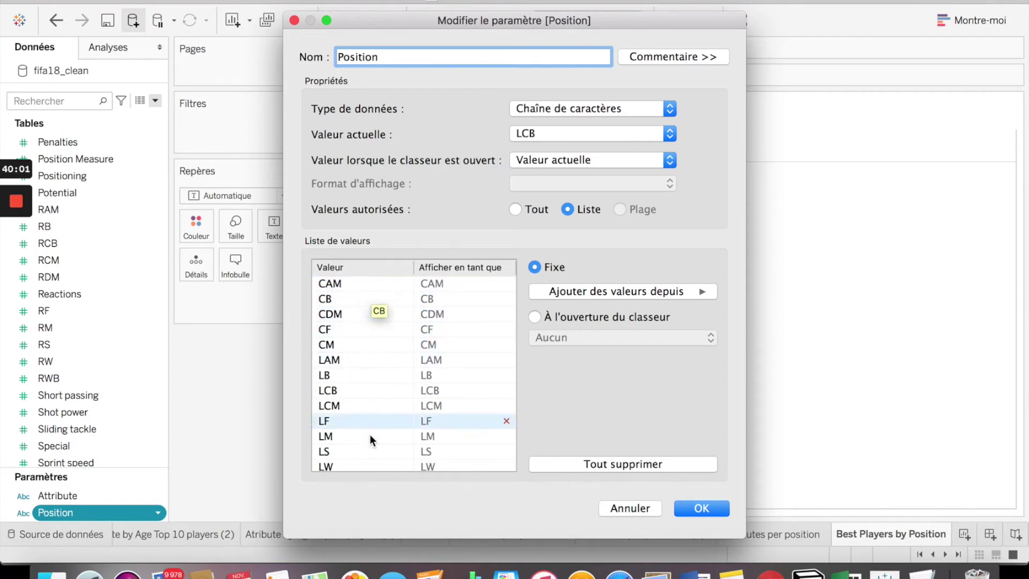
scroll(360, 410, down, 5)
scroll(360, 409, down, 3)
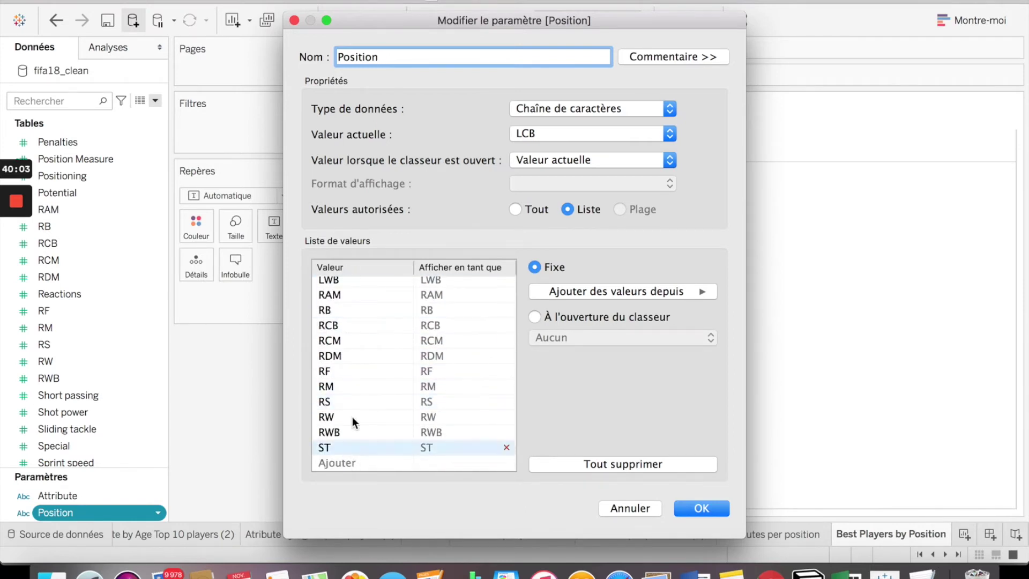
scroll(405, 325, up, 5)
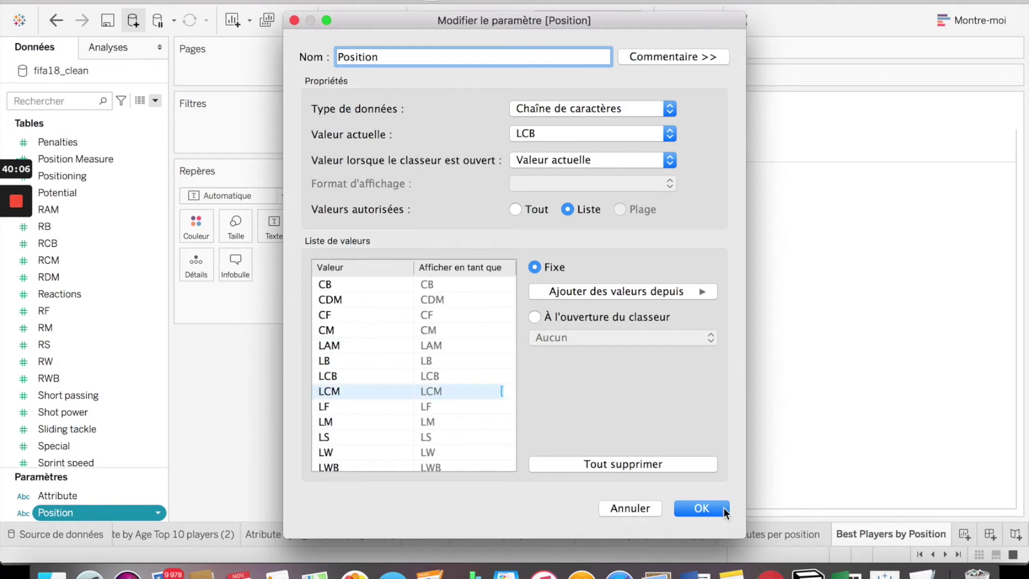
click(724, 512)
scroll(105, 229, up, 8)
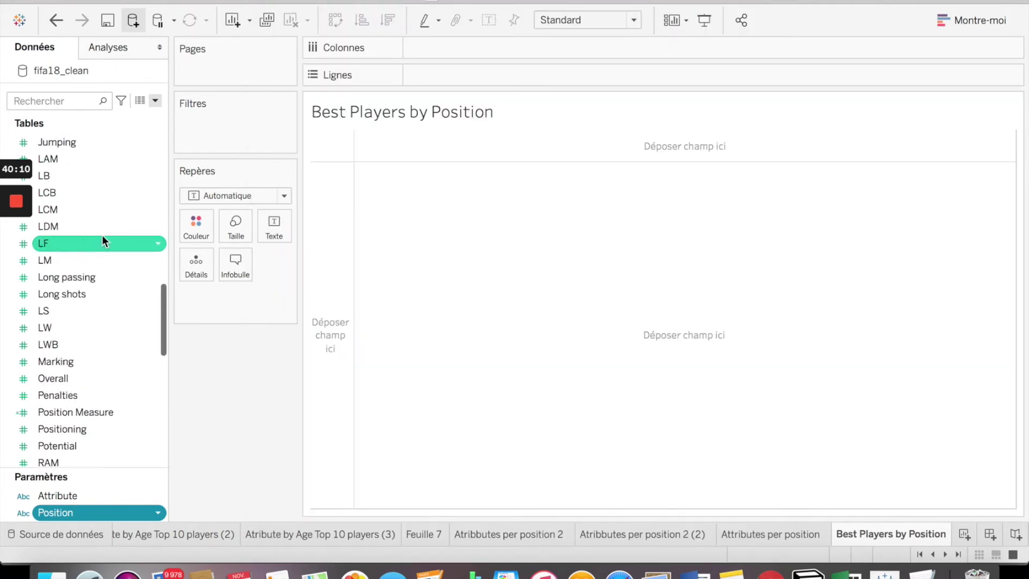
Start a new calculated field from the Data pane menu, then close its dialog.
scroll(102, 235, up, 10)
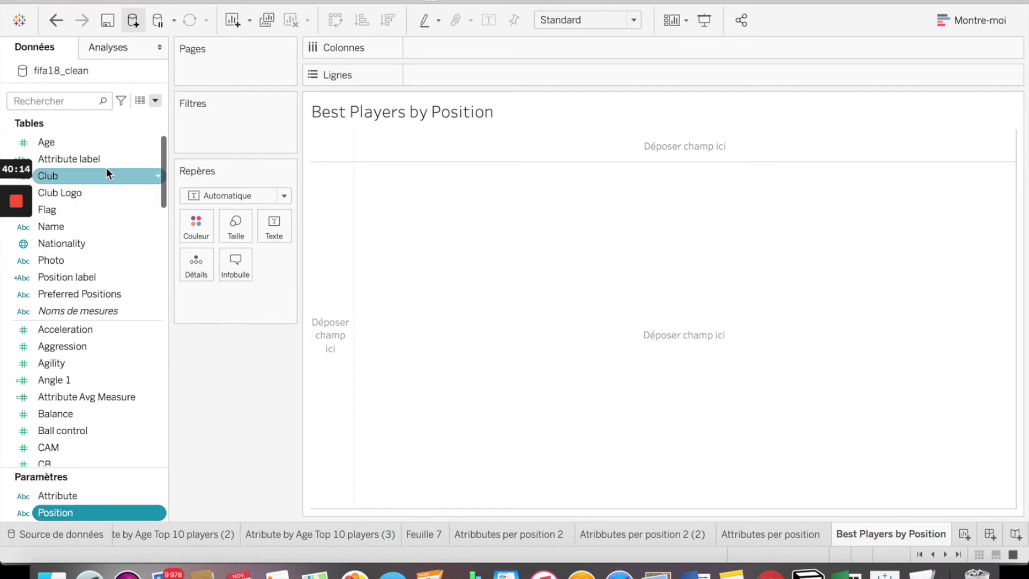
click(155, 101)
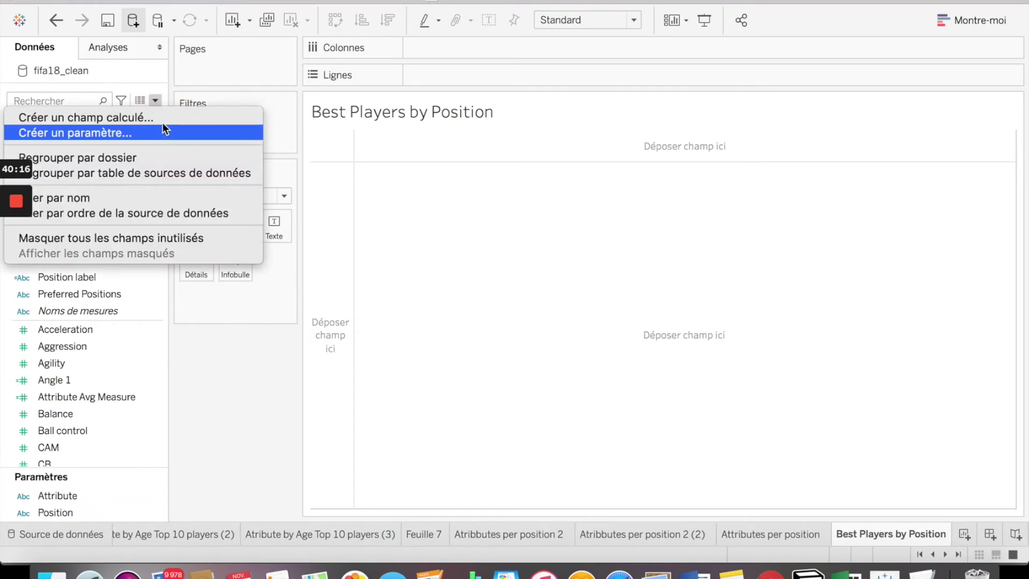
click(176, 118)
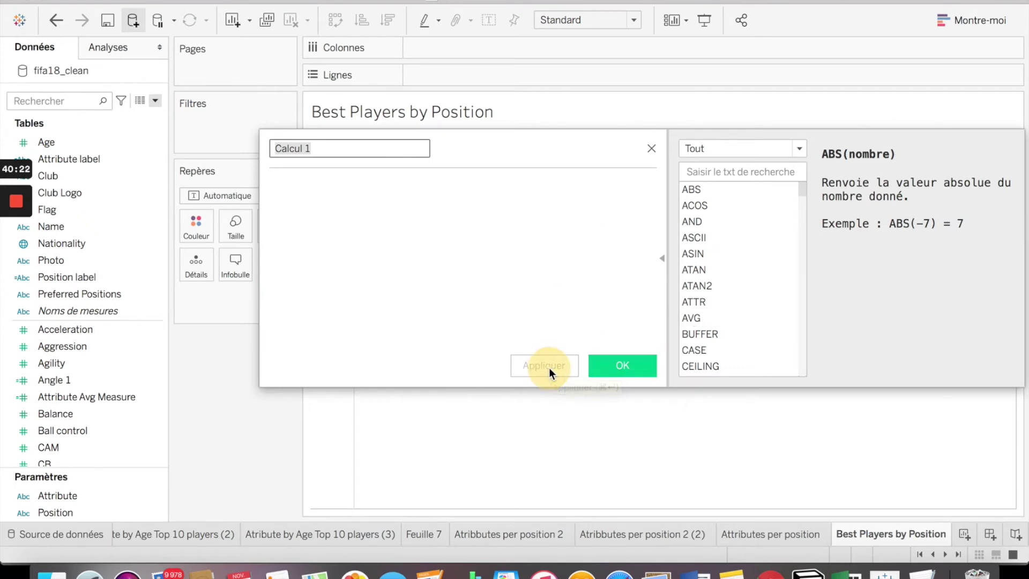
click(652, 150)
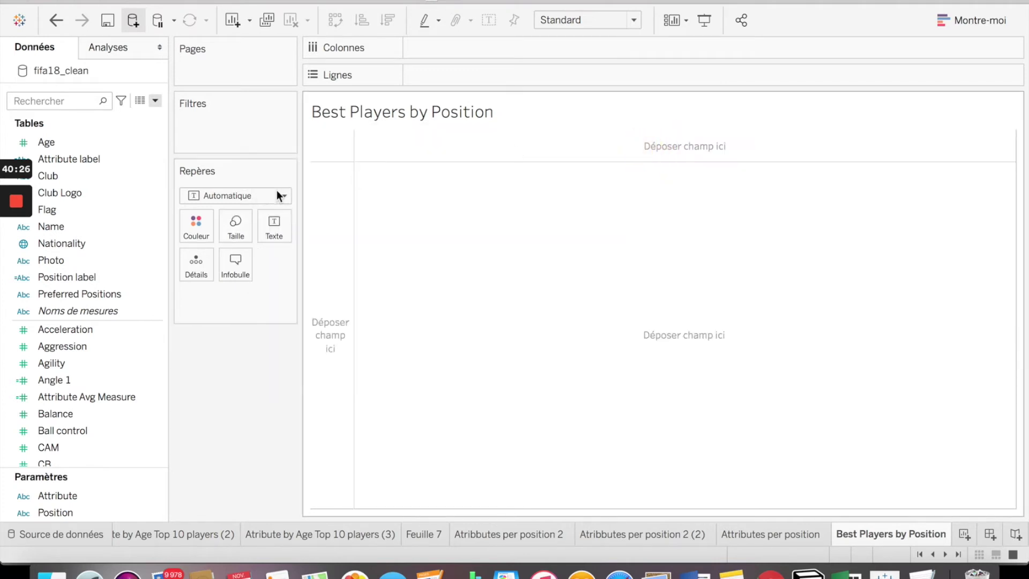
Scroll the Data pane down and bring up the Position Measure field's context menu.
click(56, 310)
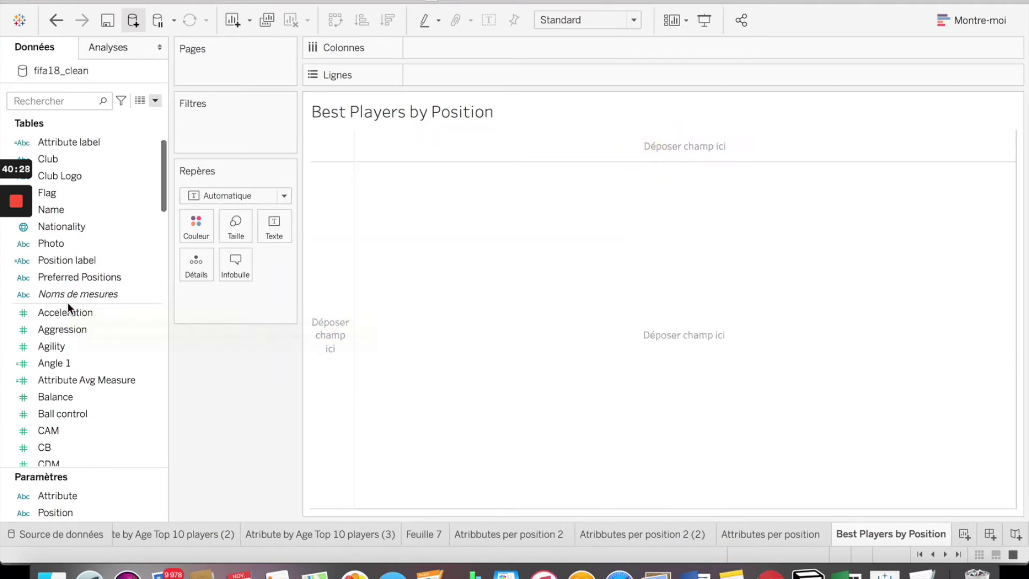
scroll(68, 302, down, 10)
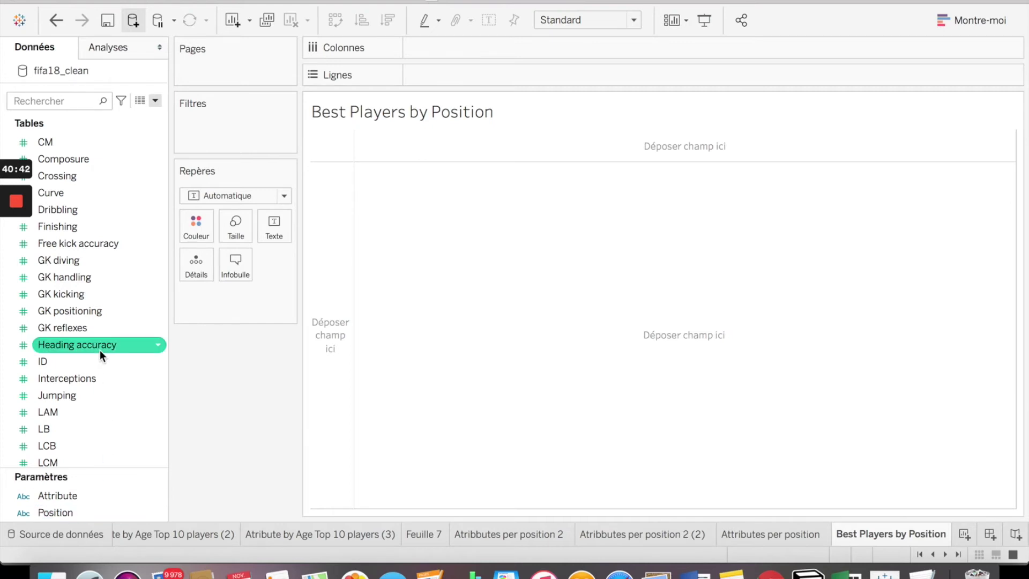
scroll(100, 349, down, 6)
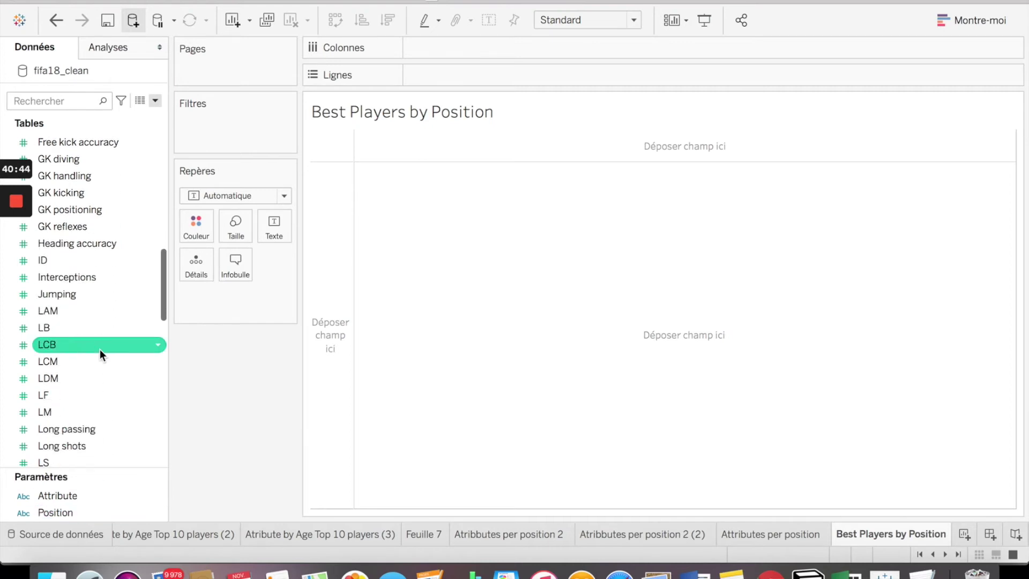
scroll(100, 349, down, 9)
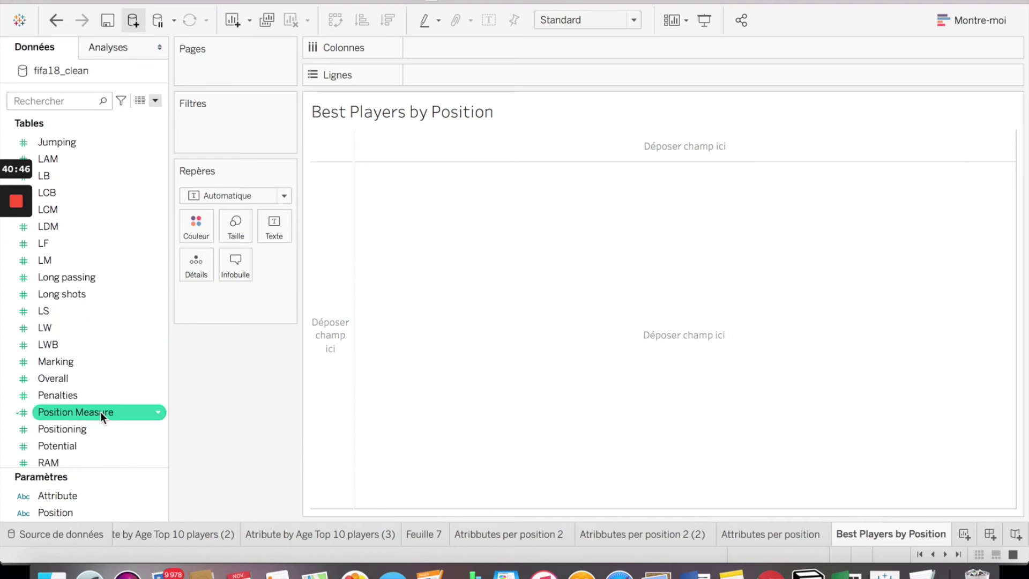
right_click(94, 412)
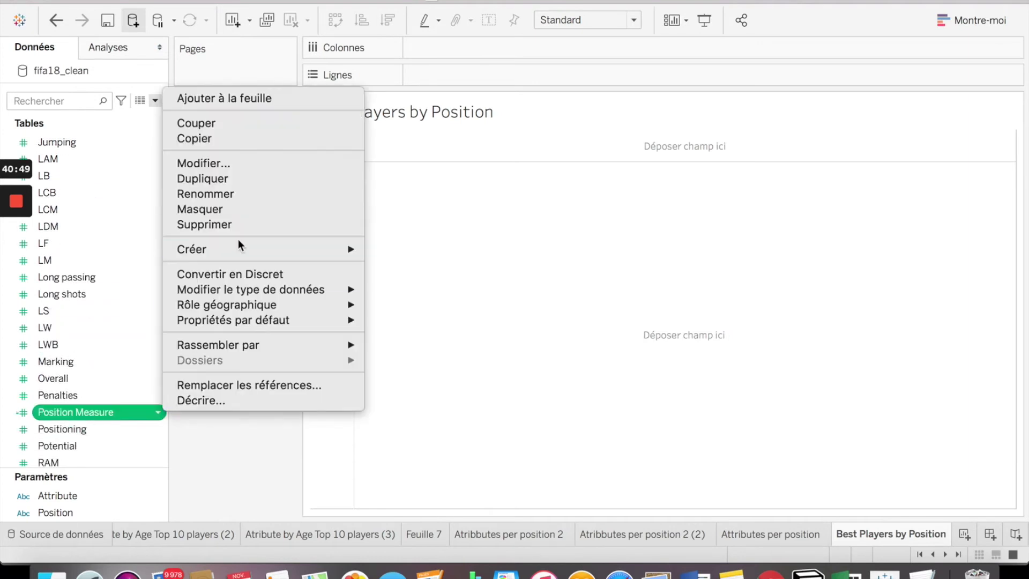
click(265, 165)
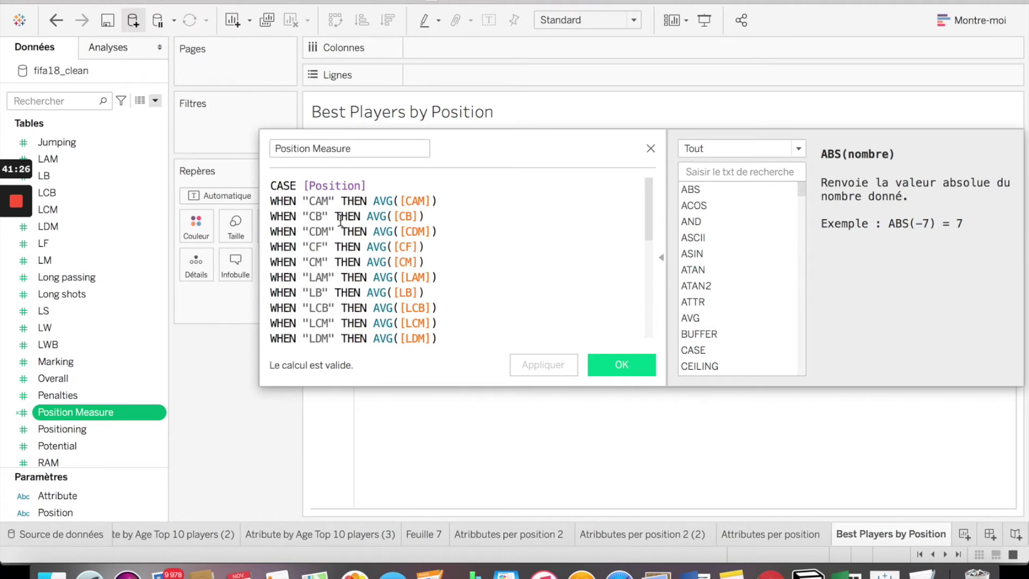
scroll(389, 262, down, 5)
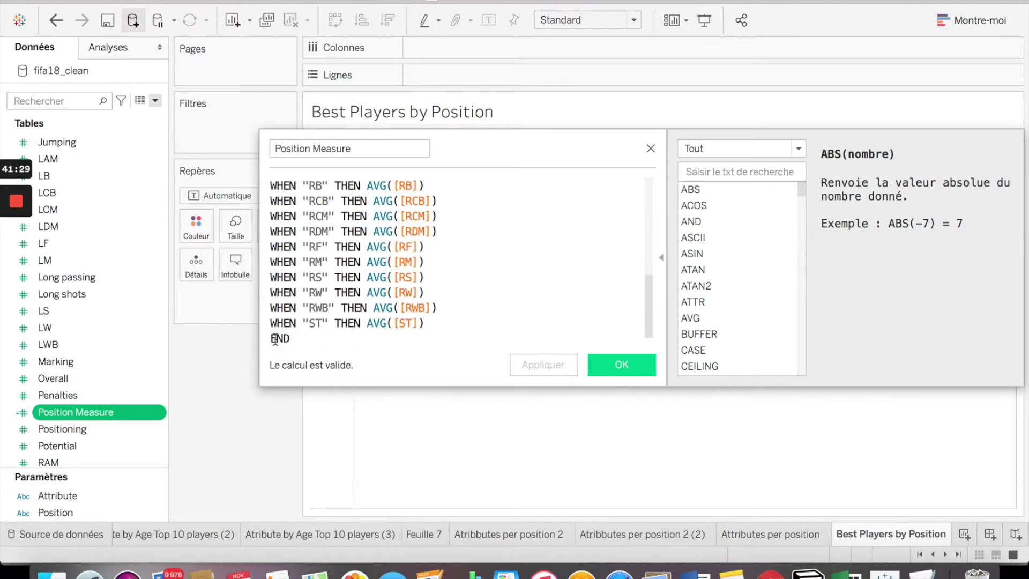
key(Escape)
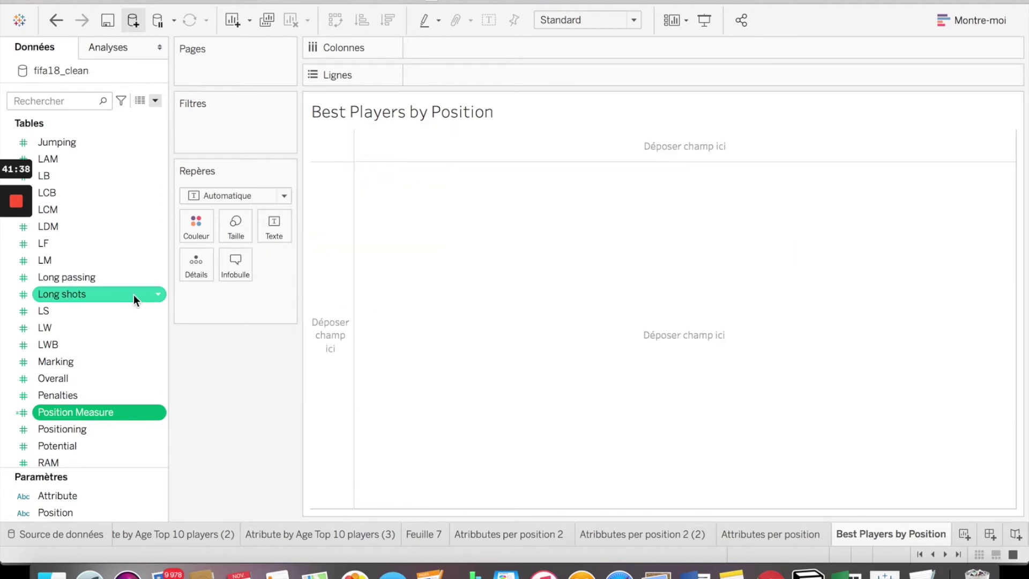
Scroll the Data pane to the top, glancing at new-field and Preferred Positions menus.
scroll(107, 272, up, 3)
scroll(107, 272, up, 10)
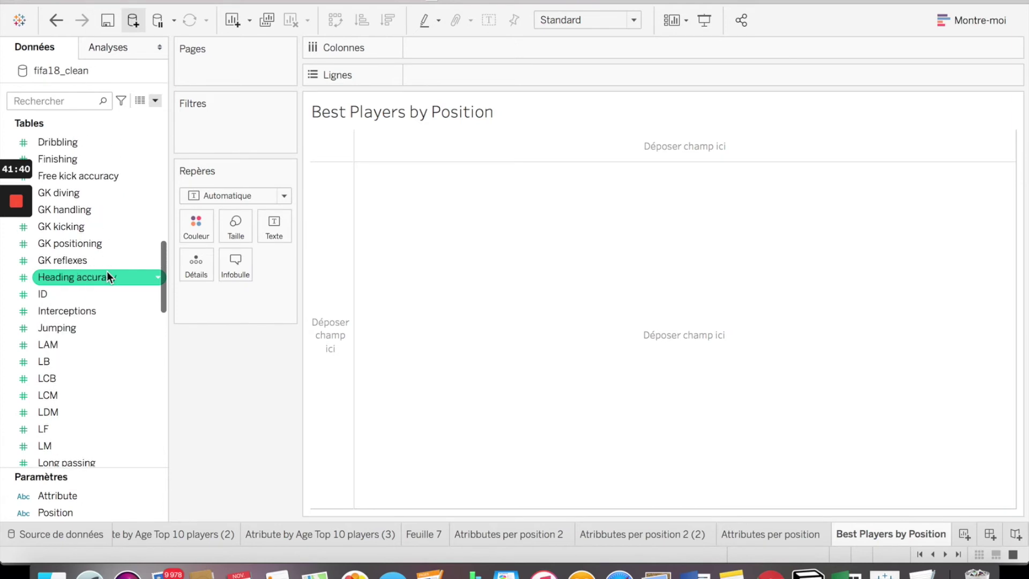
scroll(107, 271, up, 4)
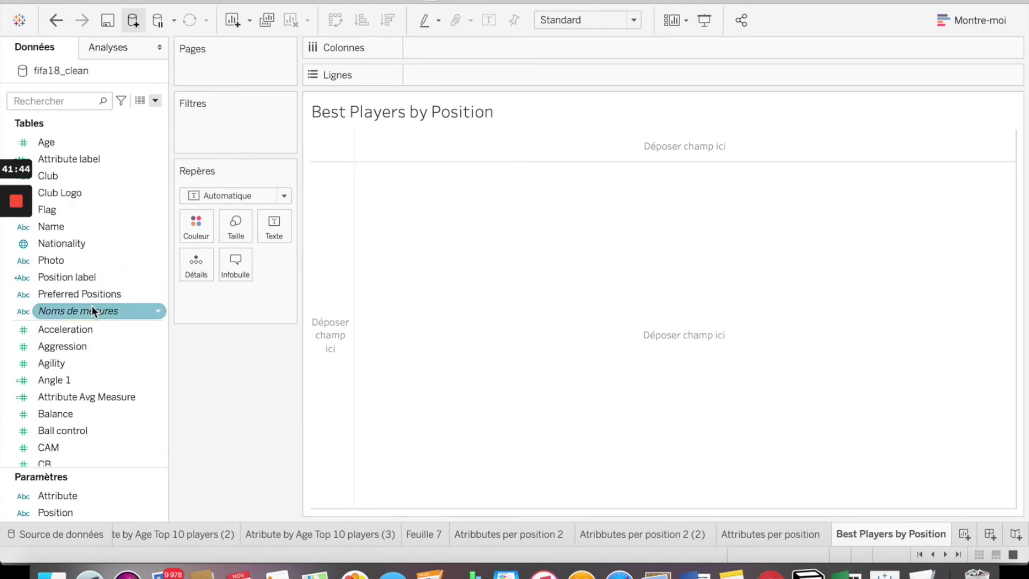
click(159, 100)
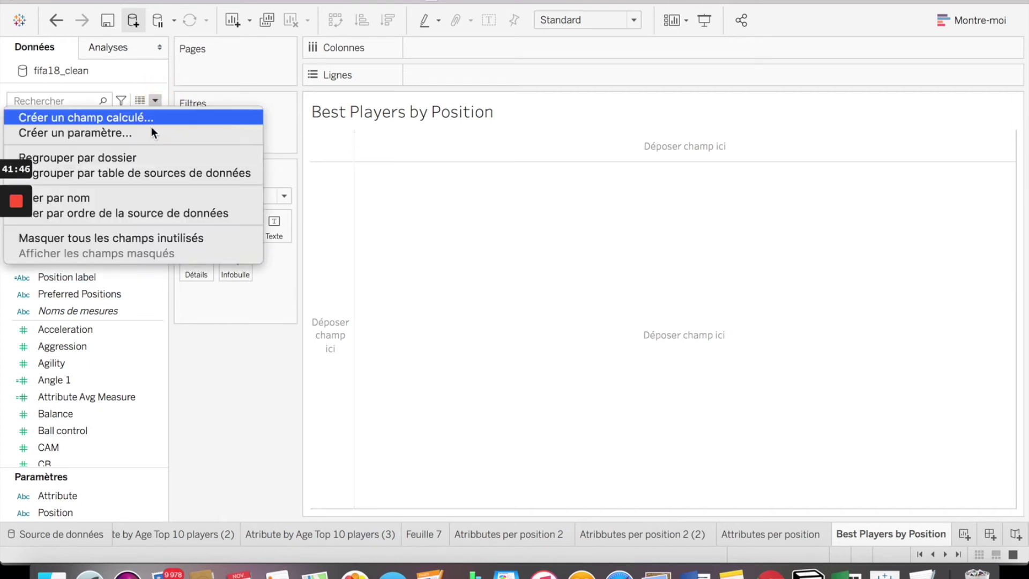
click(142, 356)
right_click(134, 294)
click(129, 277)
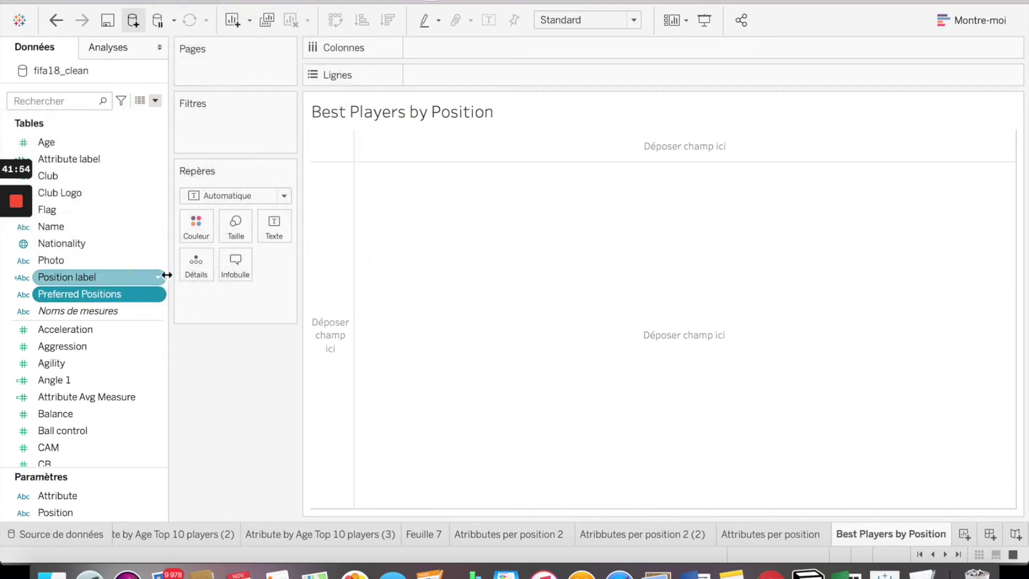
Open the Position label calculated field's CASE formula, review it, and close it.
click(149, 276)
click(158, 277)
click(185, 66)
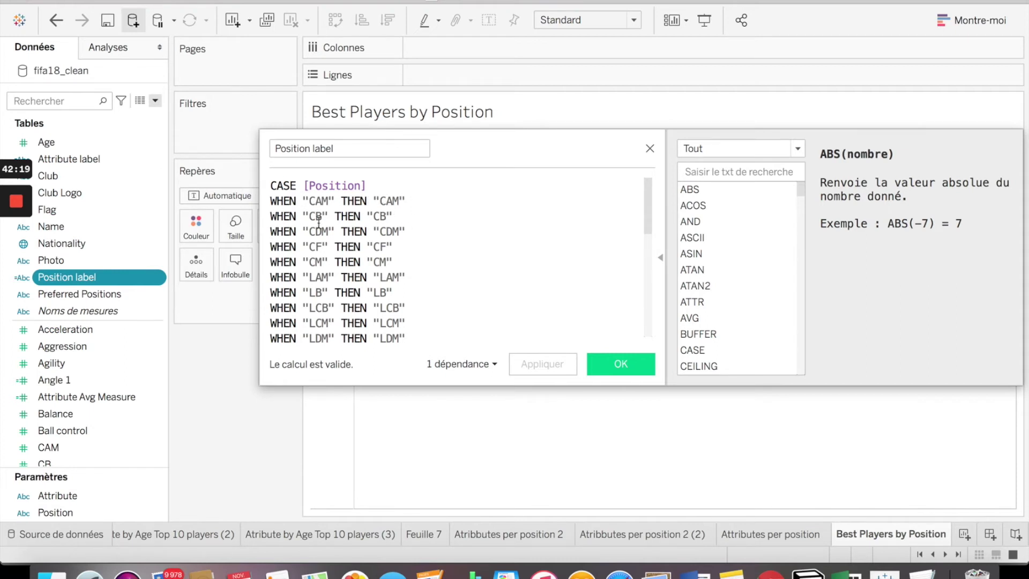
scroll(368, 261, down, 5)
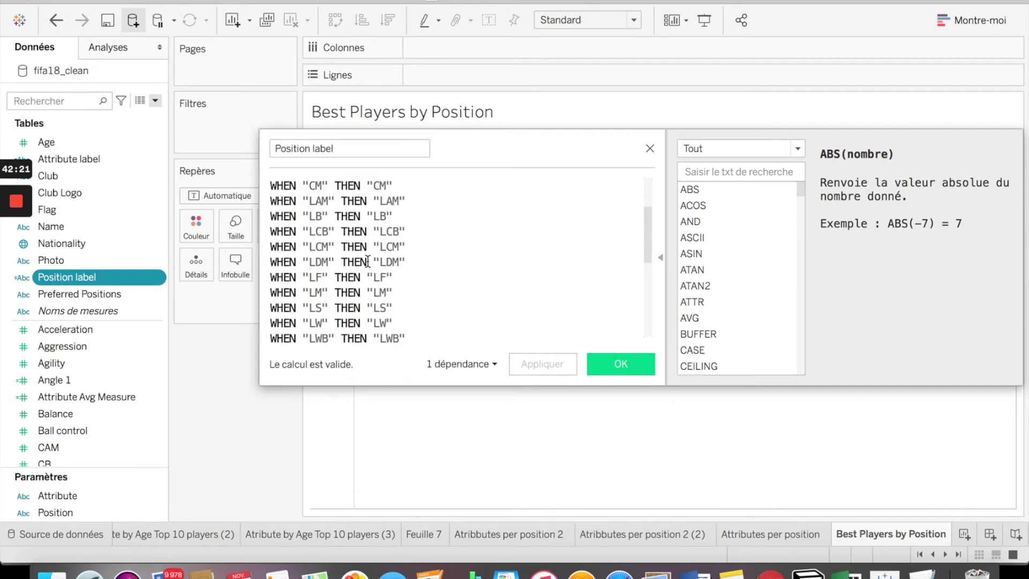
scroll(367, 261, down, 13)
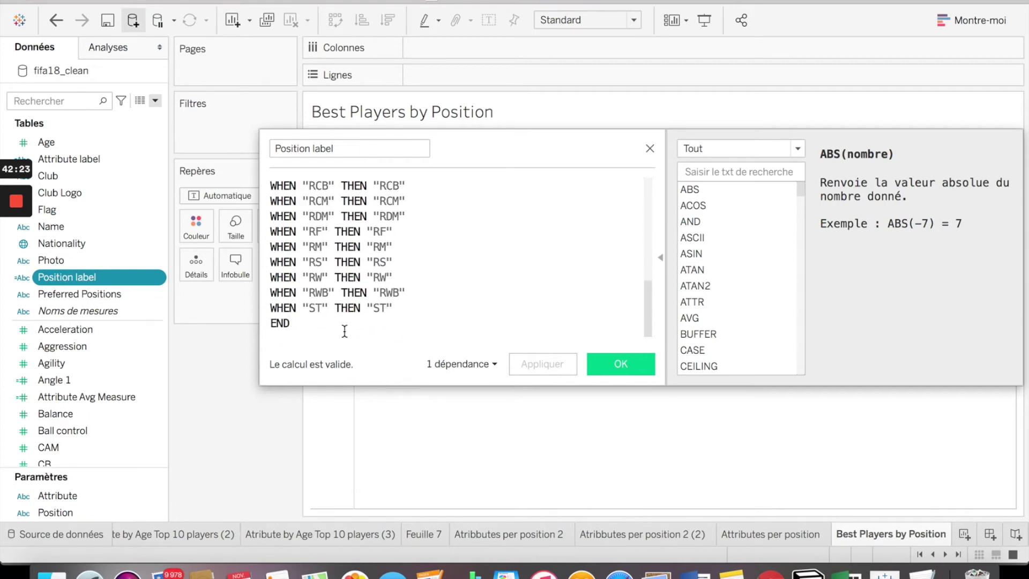
click(589, 360)
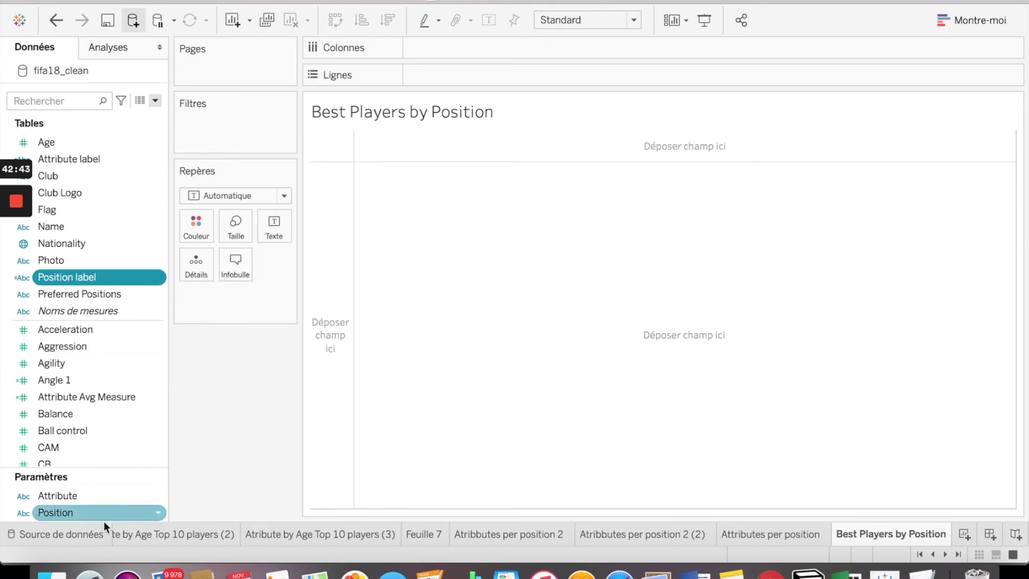
Show the Position parameter control on the sheet and set its dropdown to LCM.
click(158, 513)
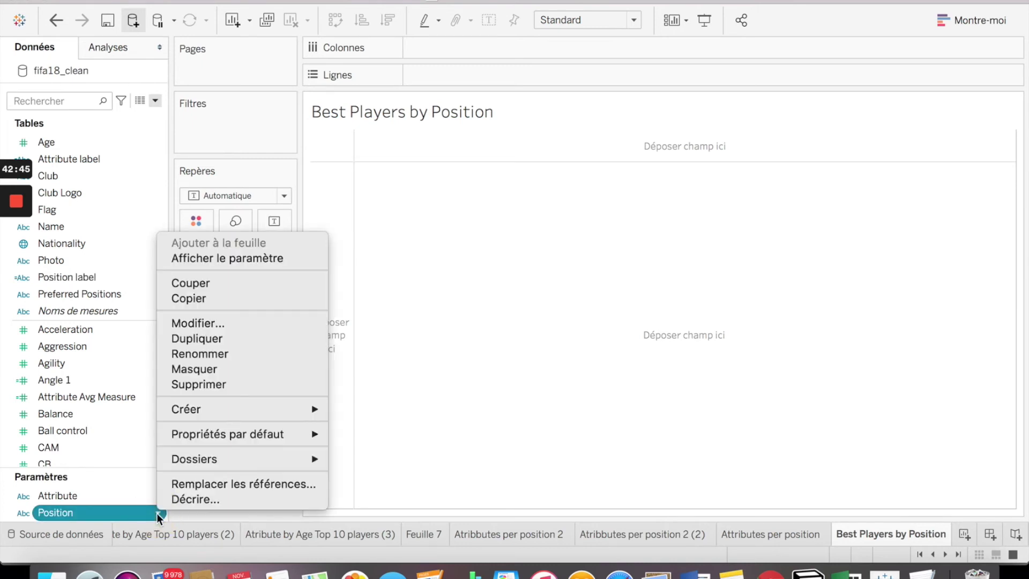
click(258, 257)
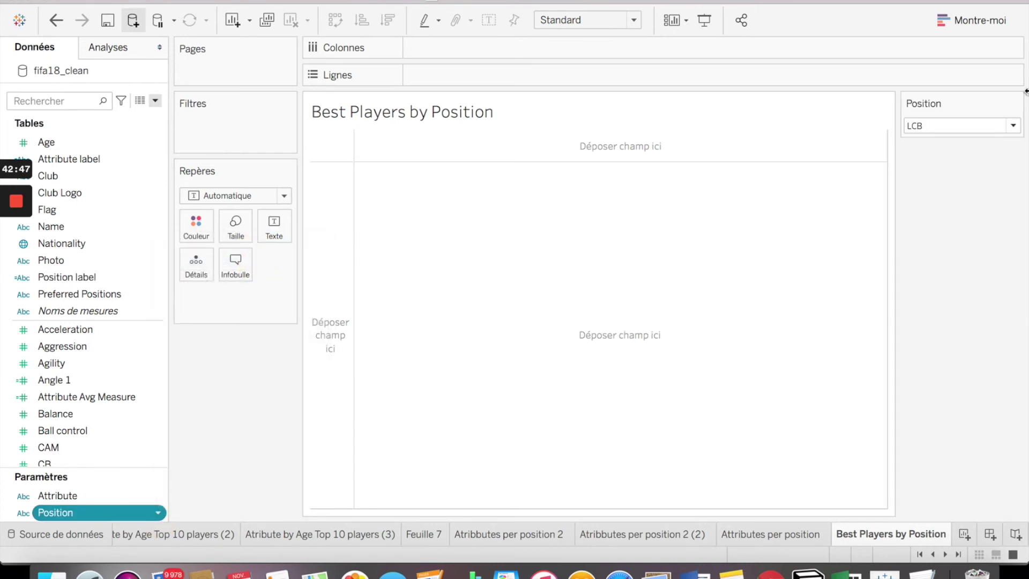
click(1002, 125)
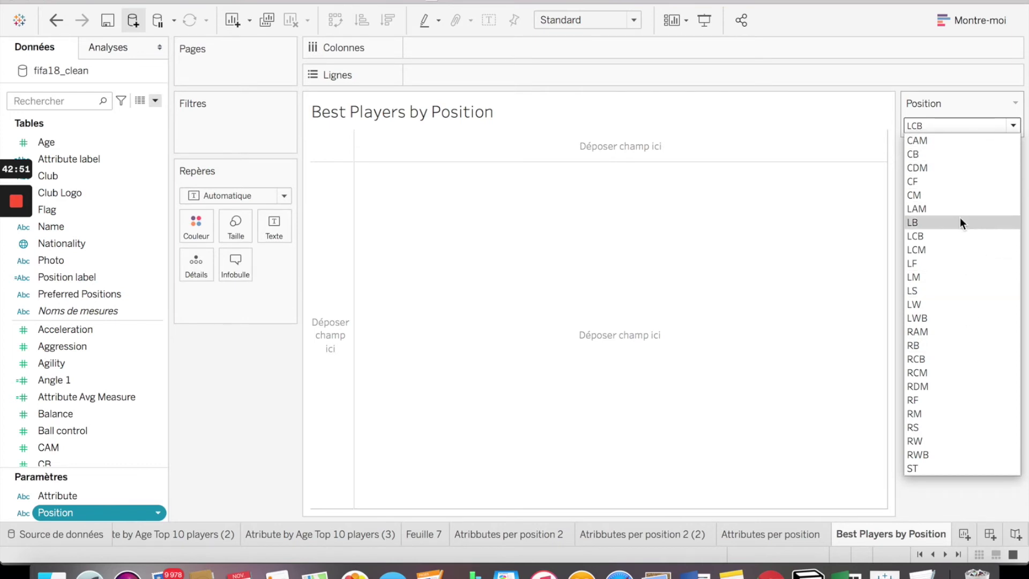
key(Down)
key(Down)
key(Down)
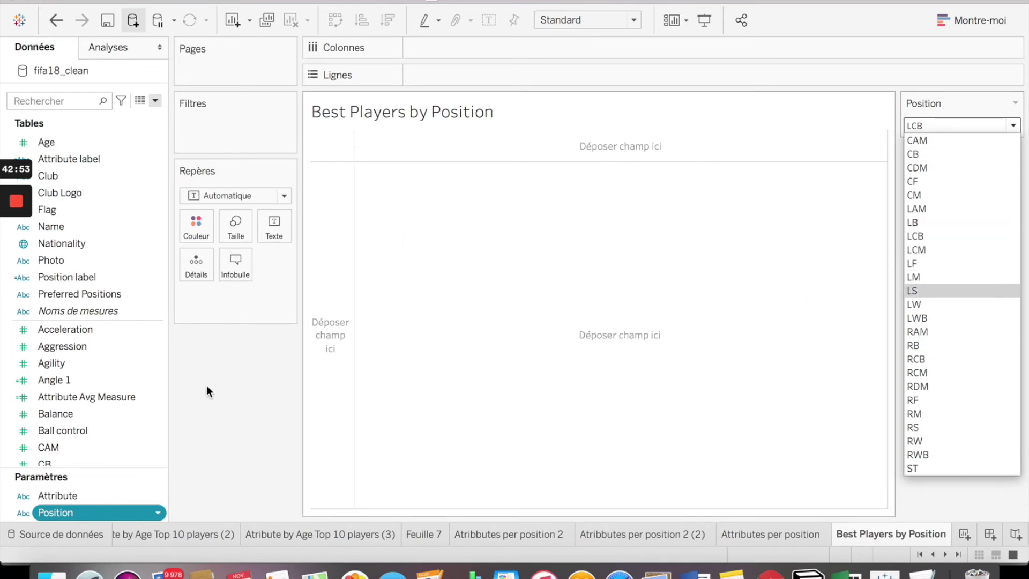
key(Escape)
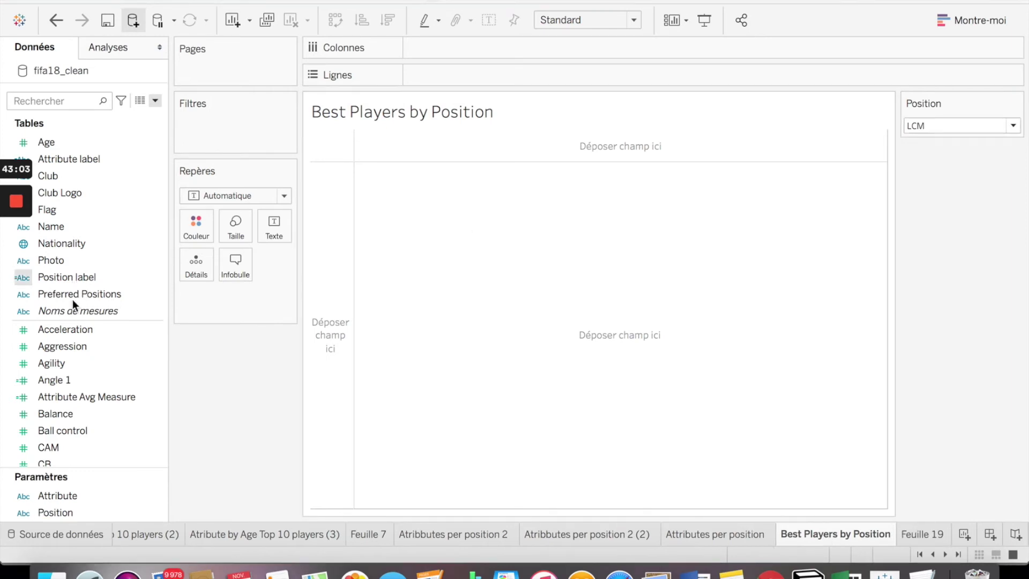
scroll(72, 299, down, 3)
click(87, 330)
Drag Position Measure onto Colonnes and the player names onto Lignes.
scroll(87, 335, down, 11)
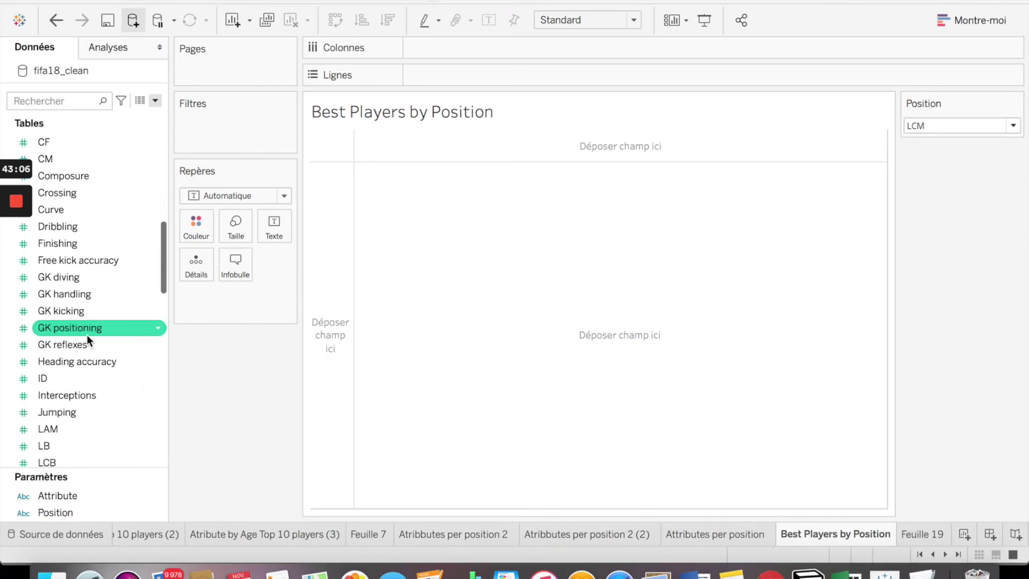
scroll(87, 335, down, 12)
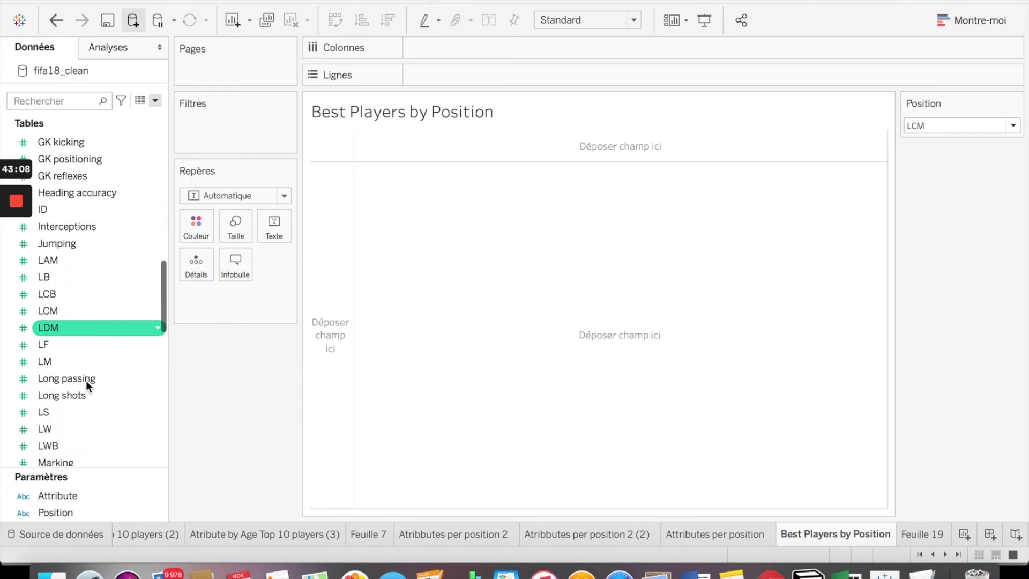
scroll(86, 385, down, 7)
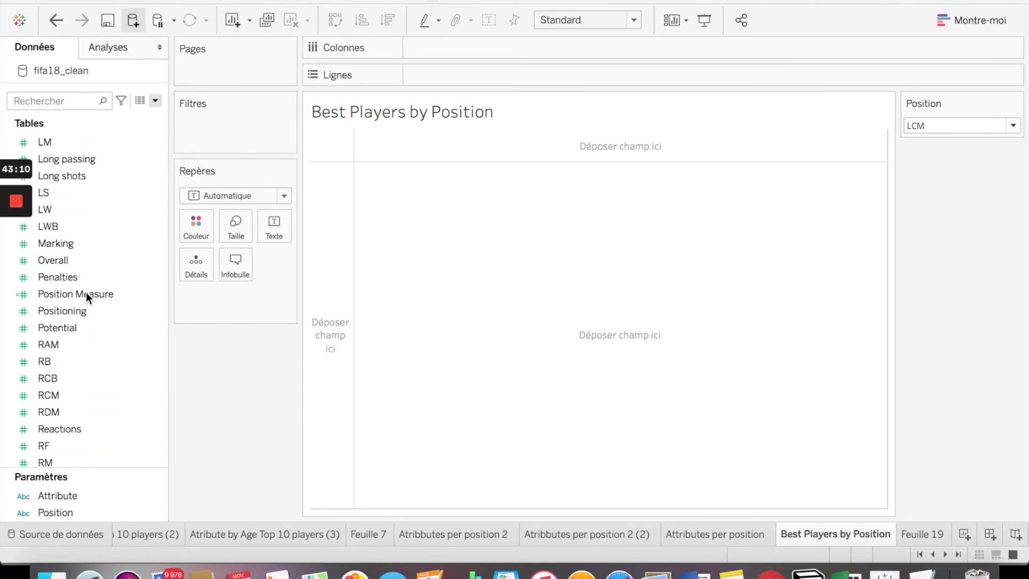
drag(86, 292, 476, 46)
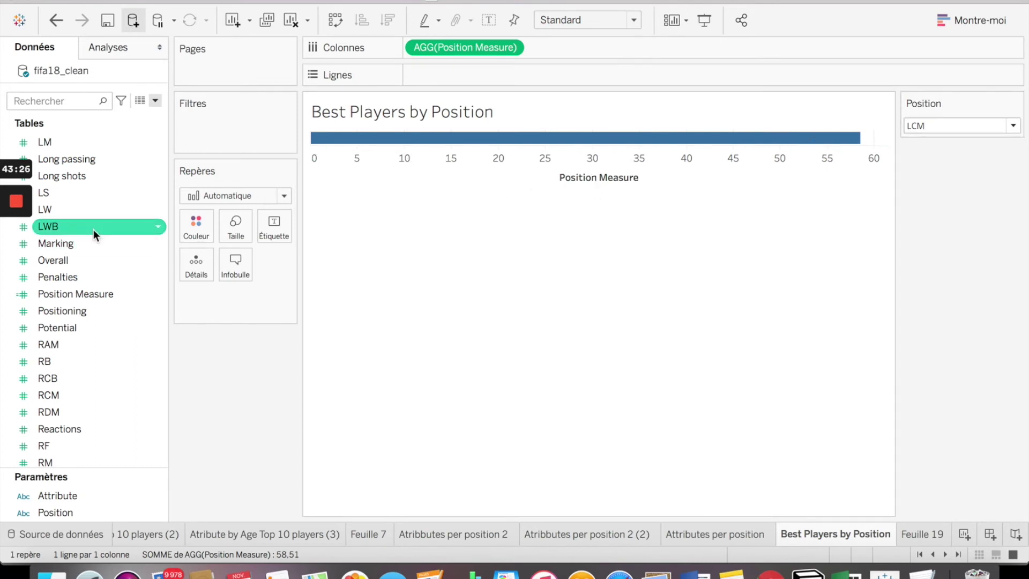
scroll(94, 229, up, 15)
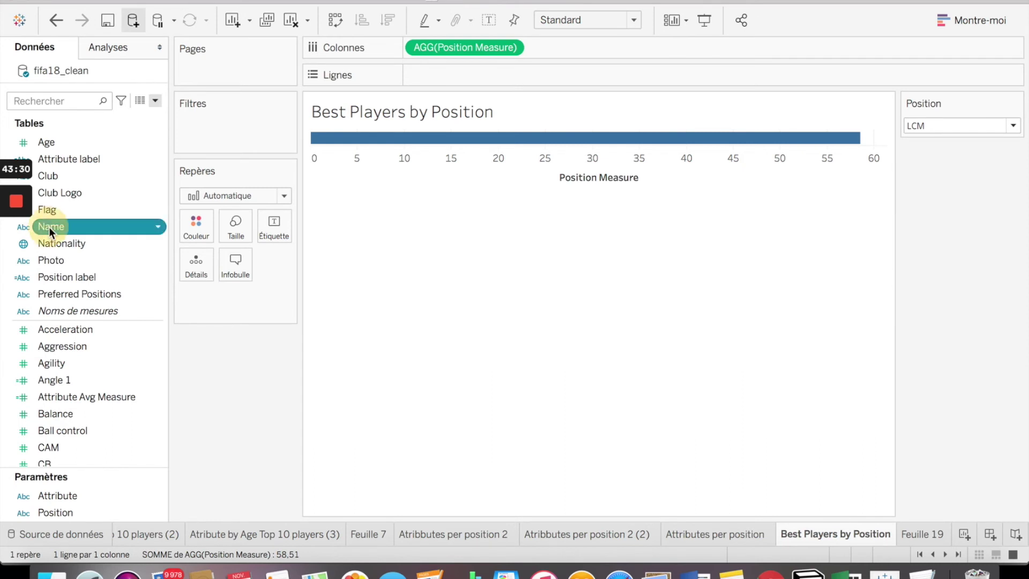
drag(49, 226, 422, 71)
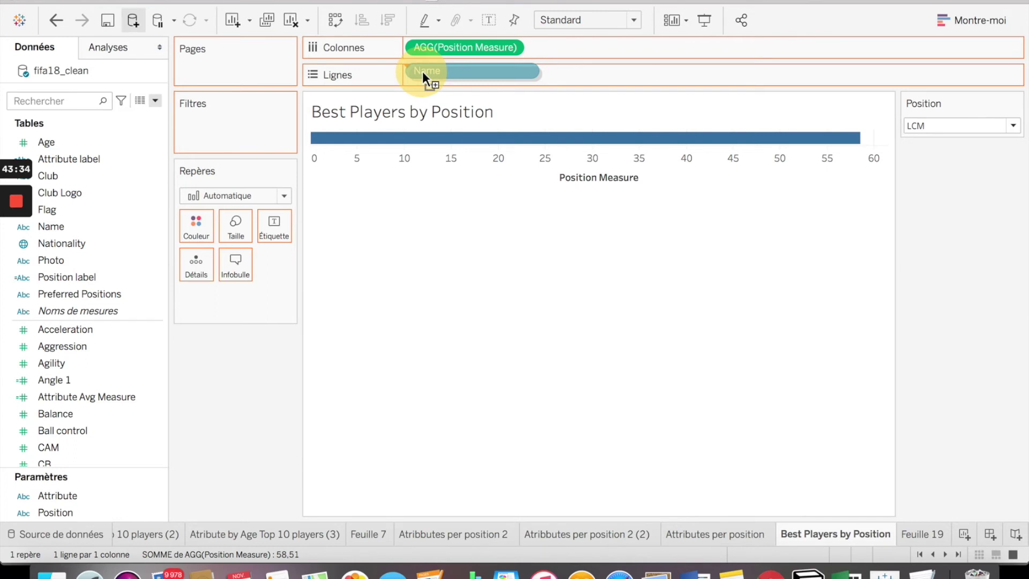
Add the Name field to the Rows shelf, triggering the 16975-member warning.
drag(422, 71, 422, 68)
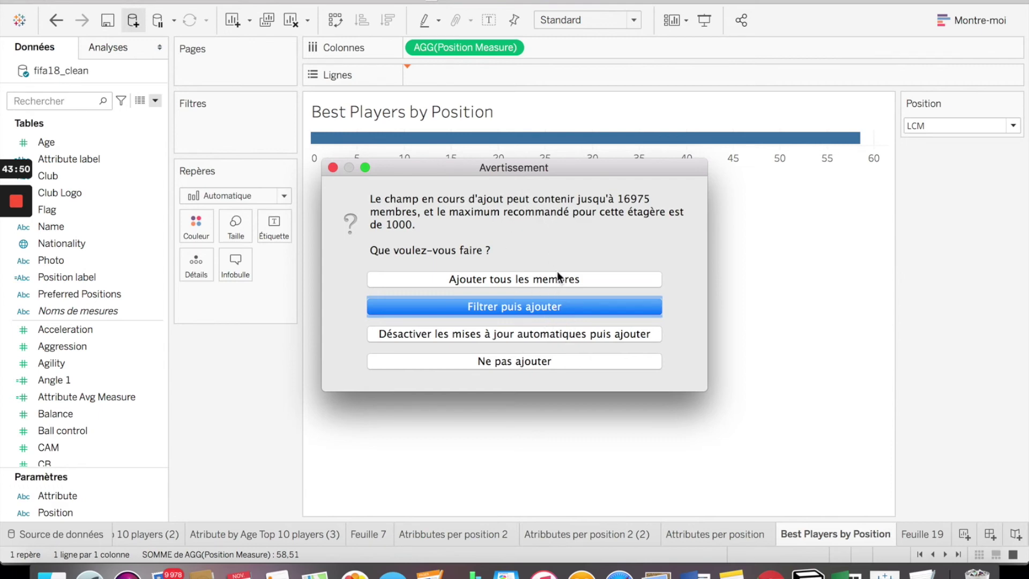
Filter Name to the top 10 players by Position Measure before adding it to Rows.
click(562, 310)
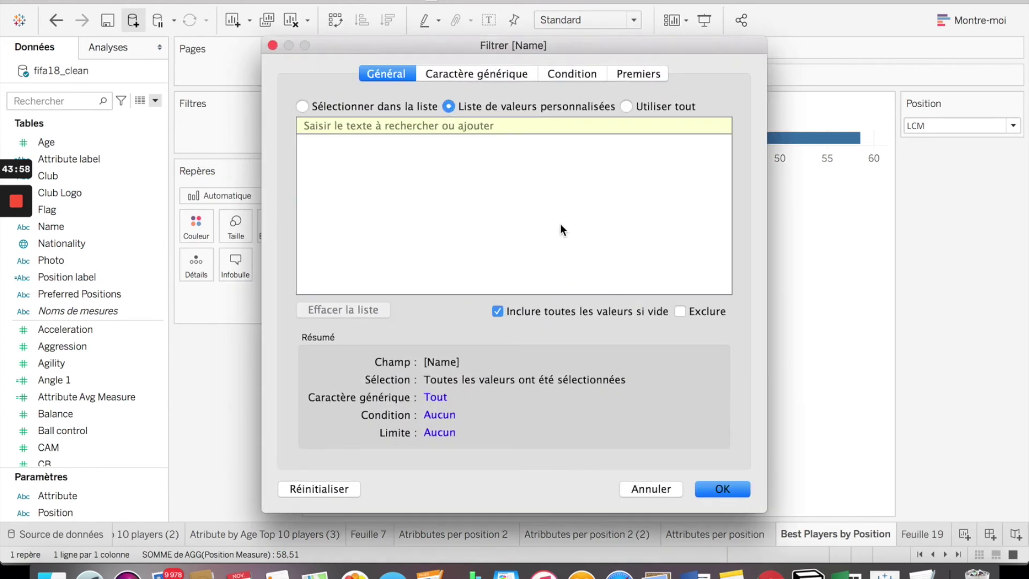
click(637, 74)
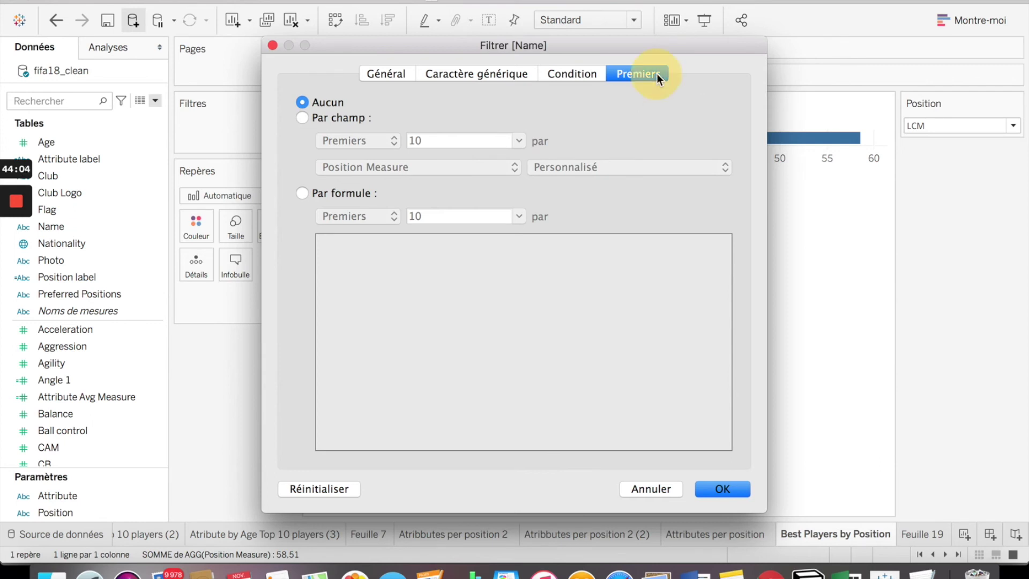
click(336, 117)
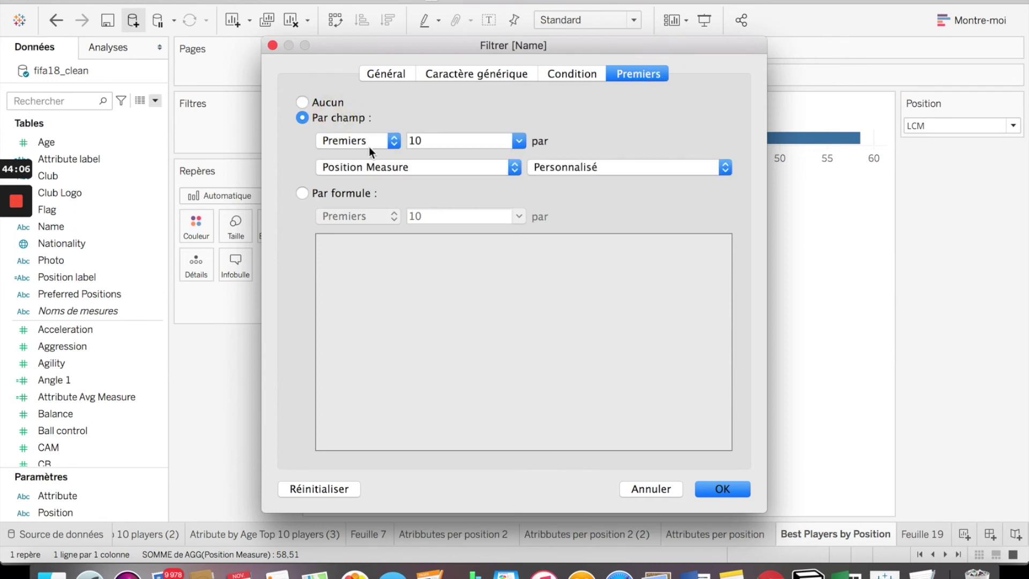
click(461, 168)
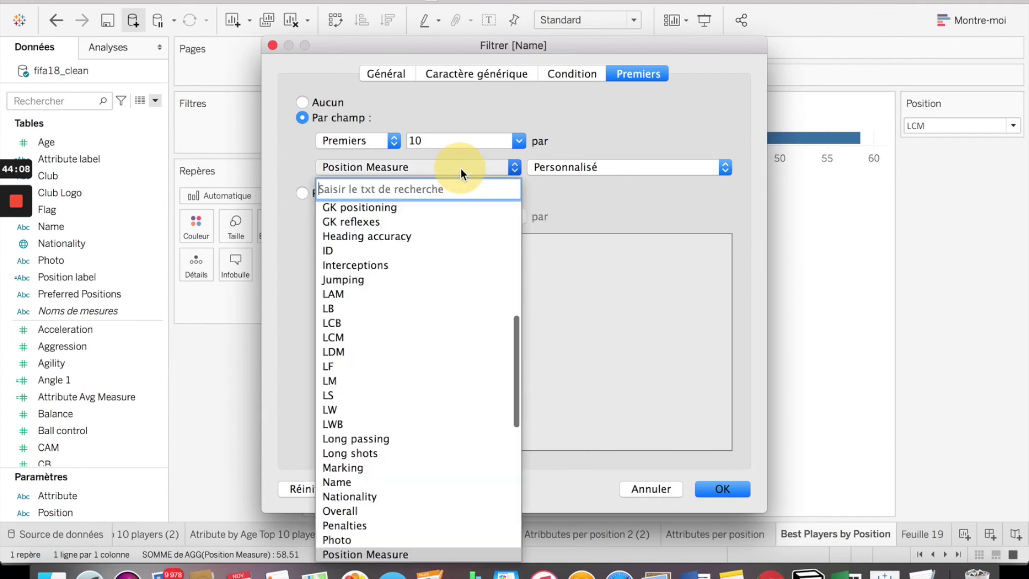
click(461, 168)
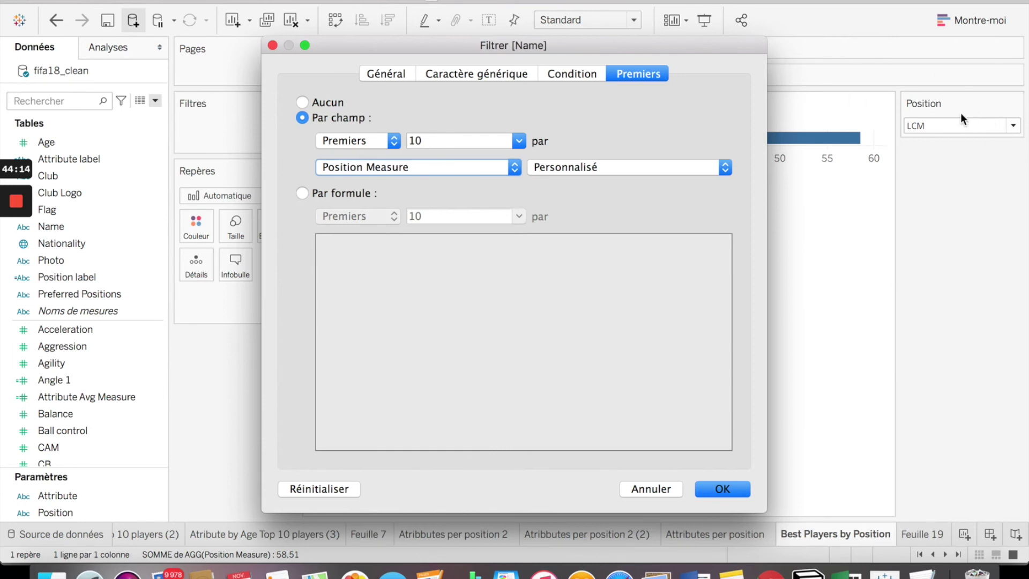
click(682, 165)
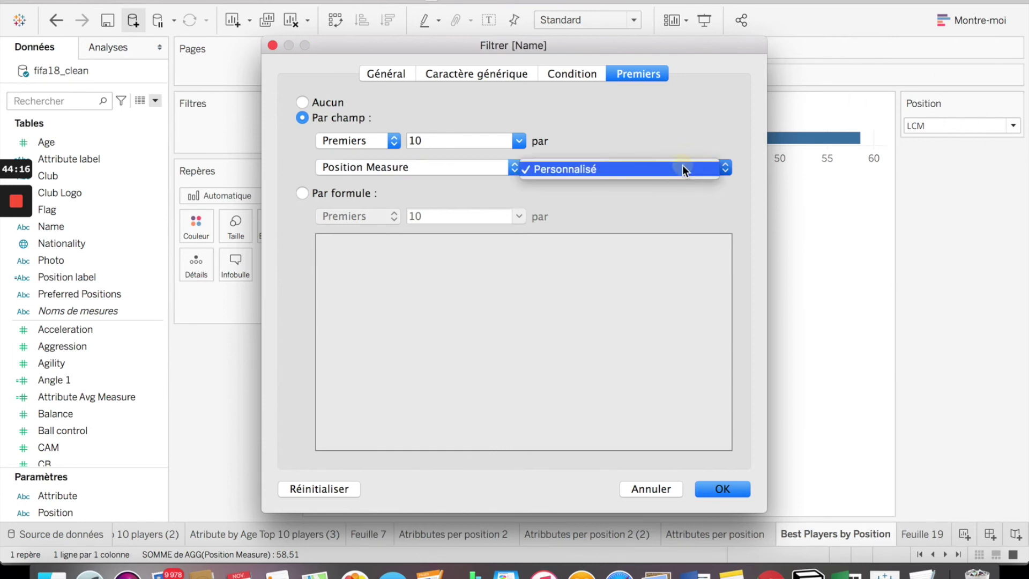
click(683, 165)
click(731, 492)
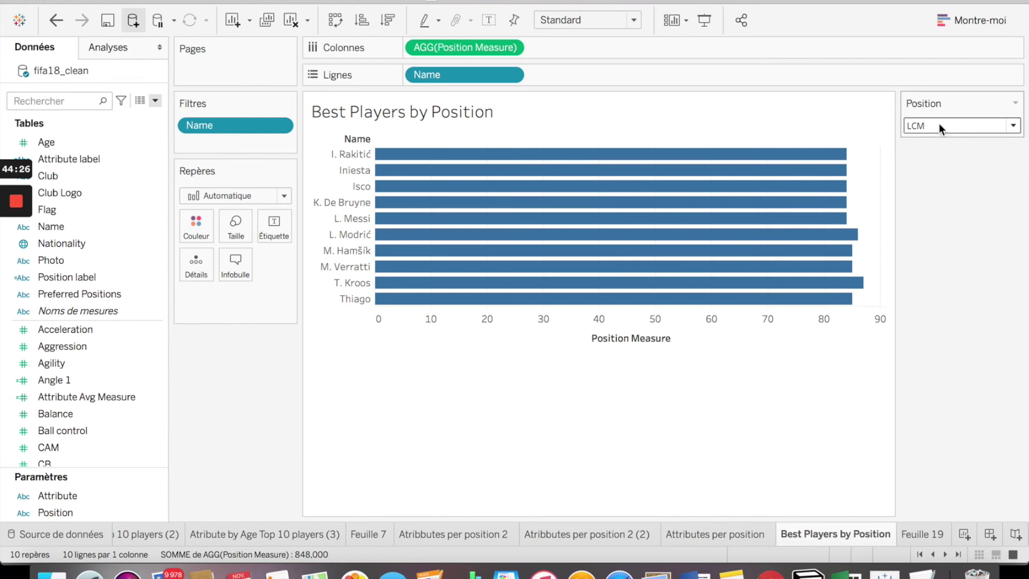
Sort Name with a nested descending sort on Position Measure.
click(510, 75)
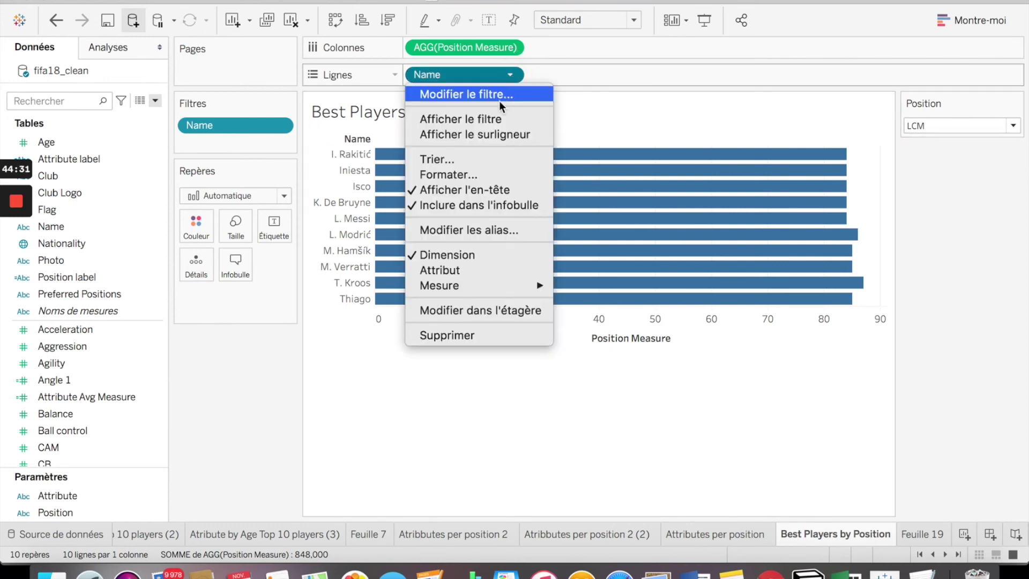
click(482, 160)
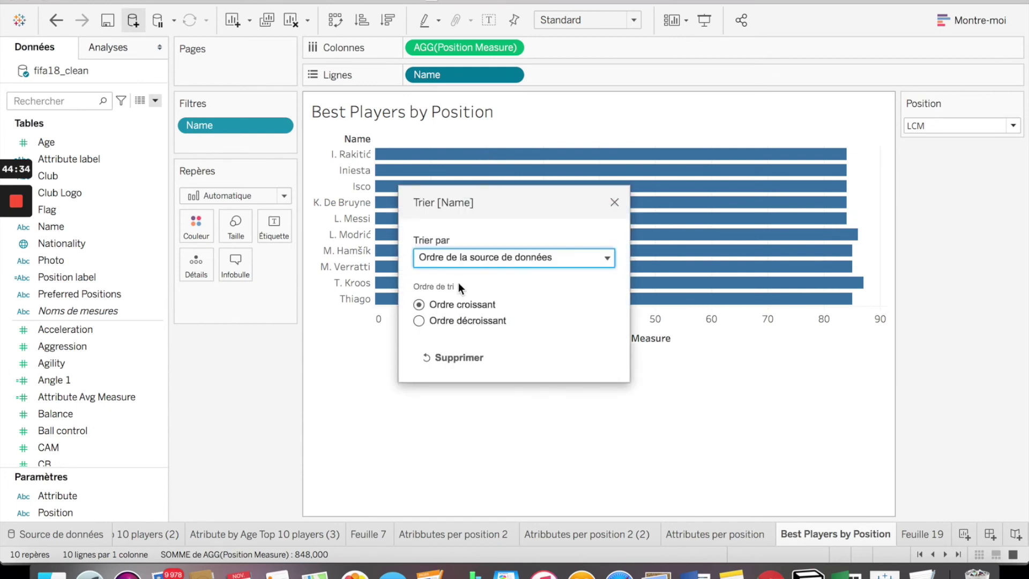
click(596, 259)
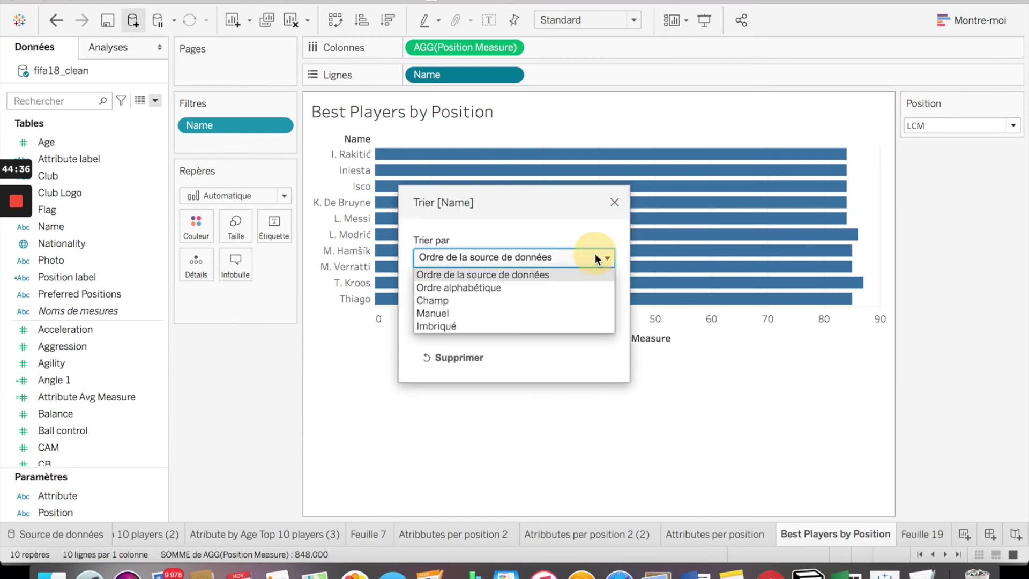
click(548, 323)
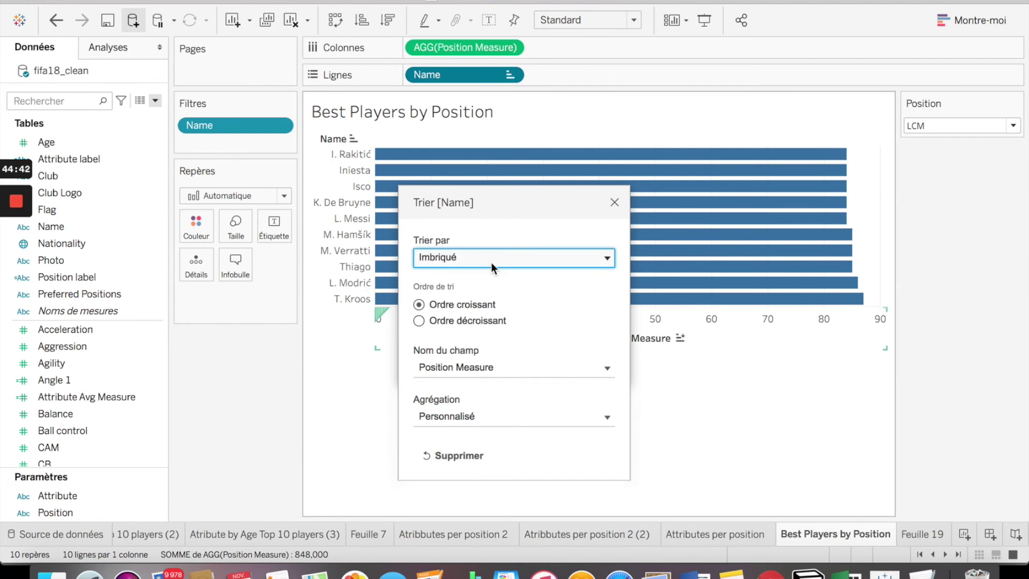
click(446, 320)
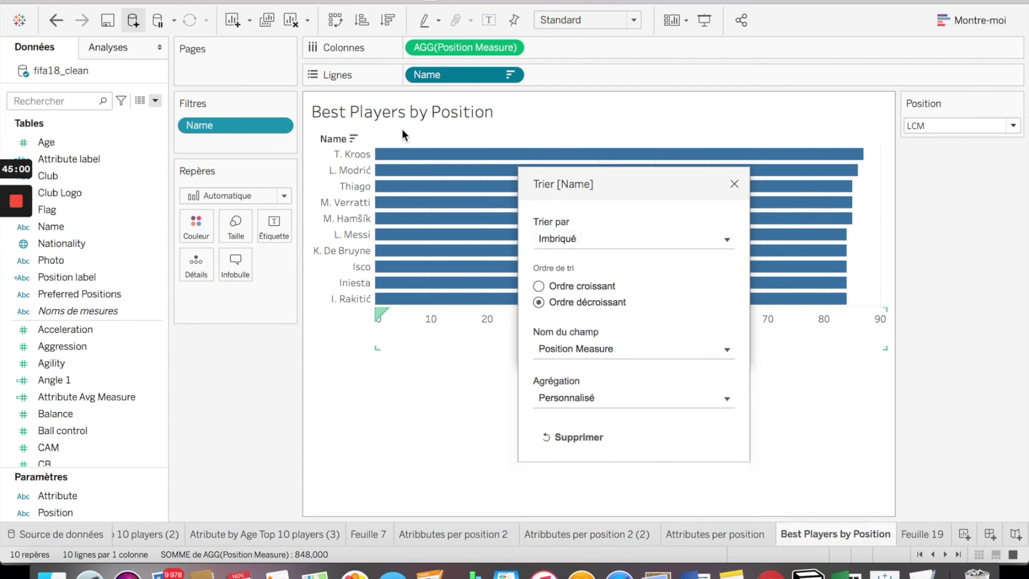
click(651, 346)
click(651, 346)
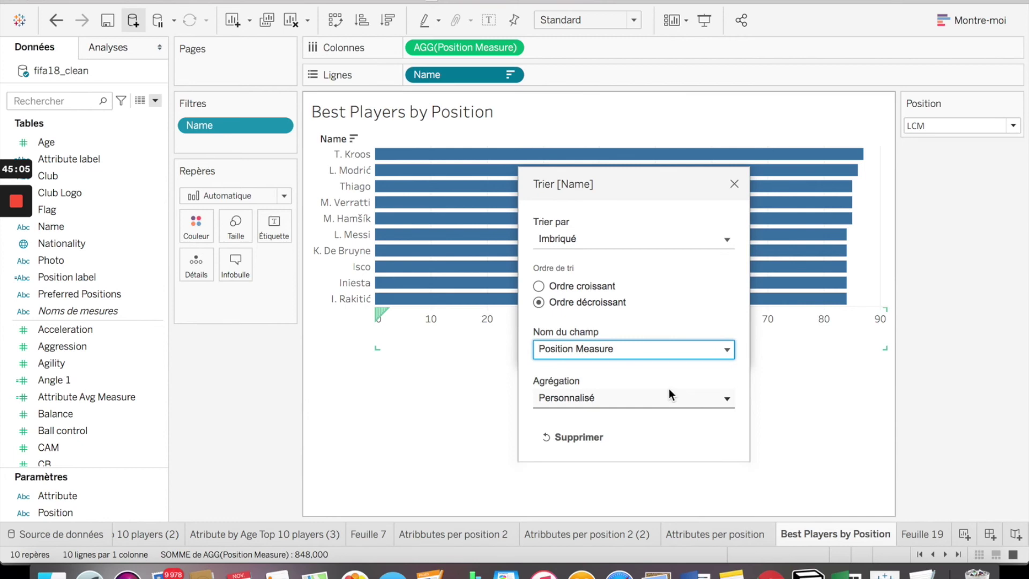
Set the Position parameter to CAM and check the top CAM players' bar values.
click(735, 184)
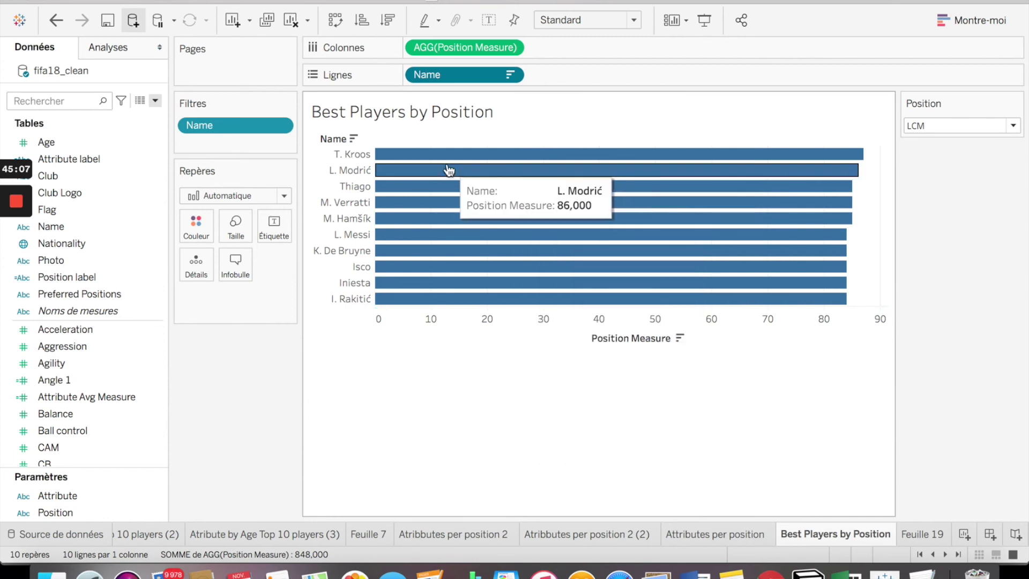
click(1020, 128)
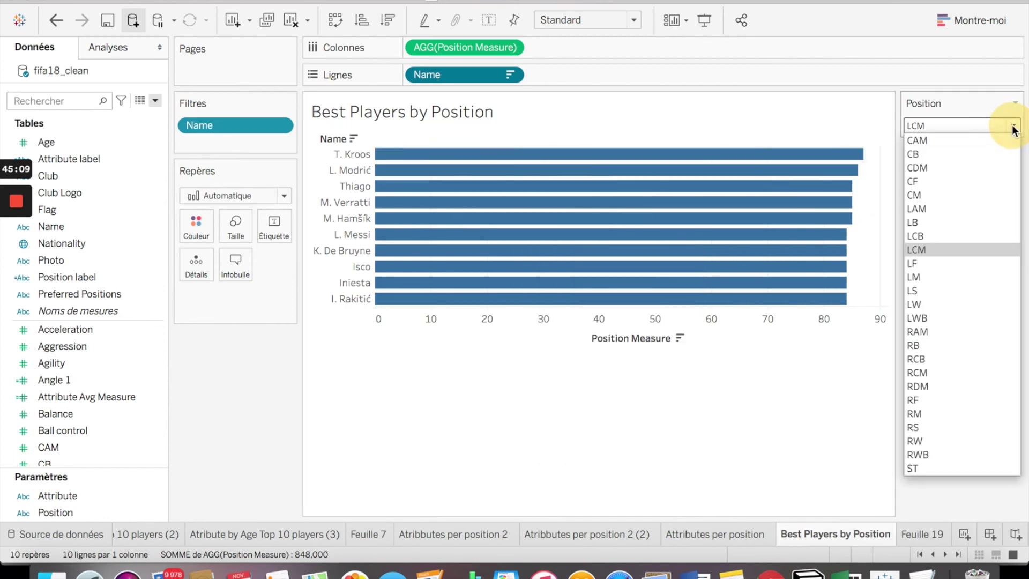
click(982, 138)
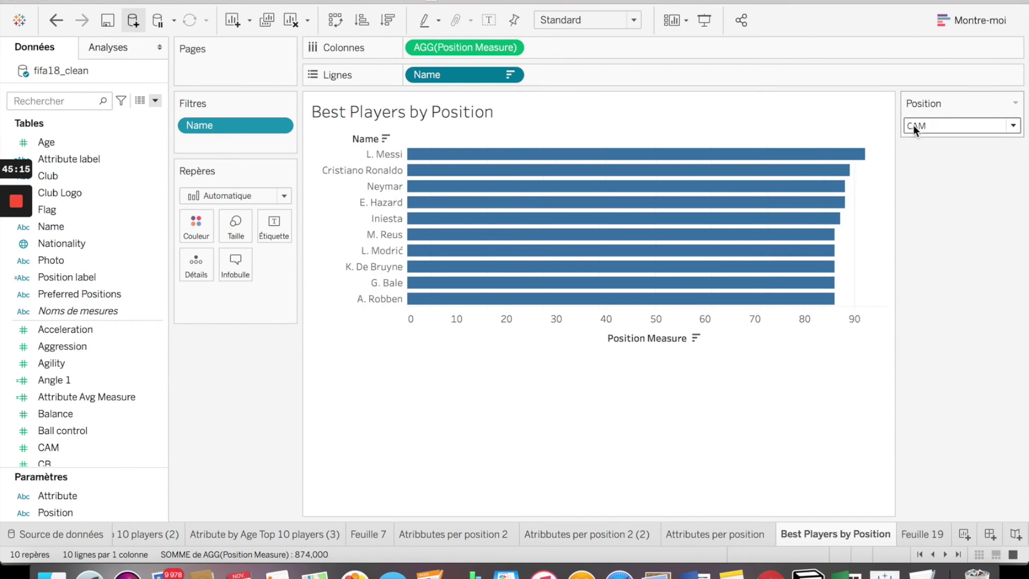
mouse_move(413, 157)
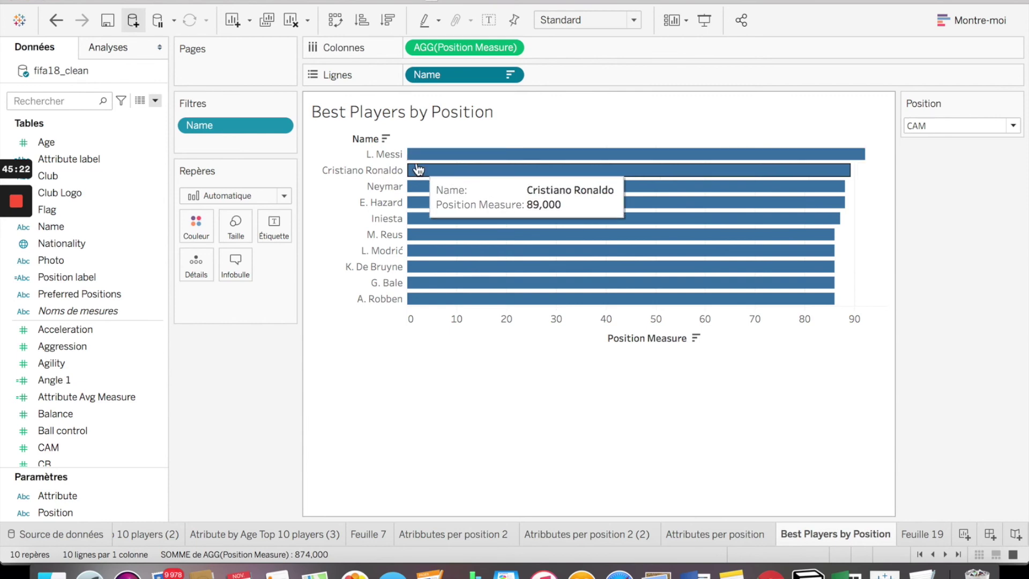
mouse_move(434, 188)
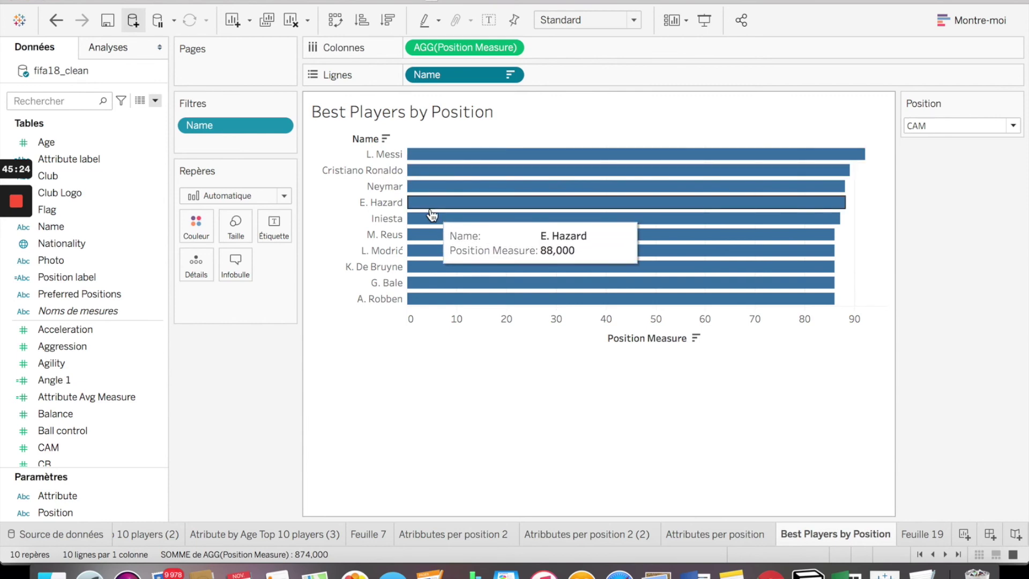
mouse_move(430, 255)
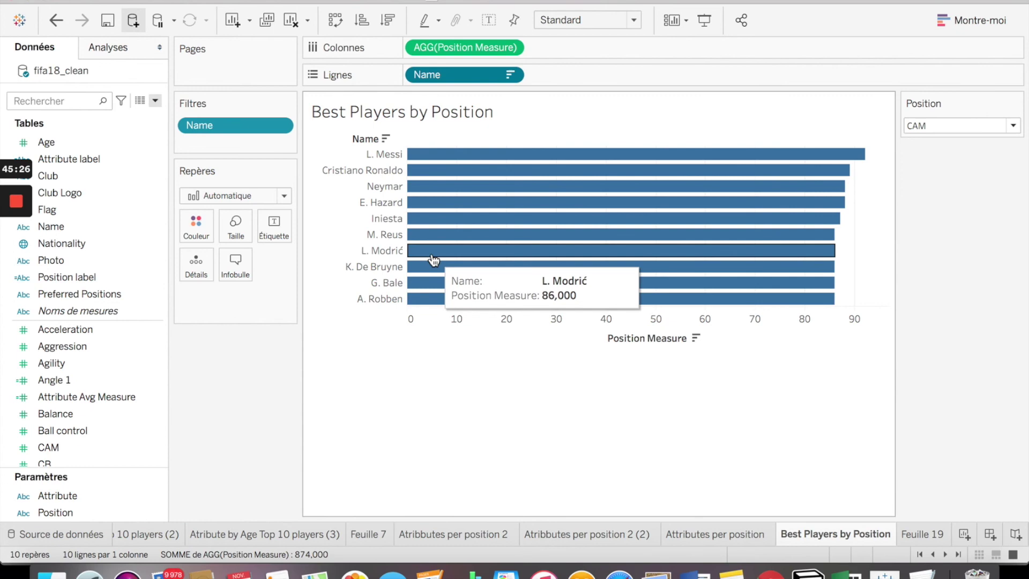
mouse_move(437, 287)
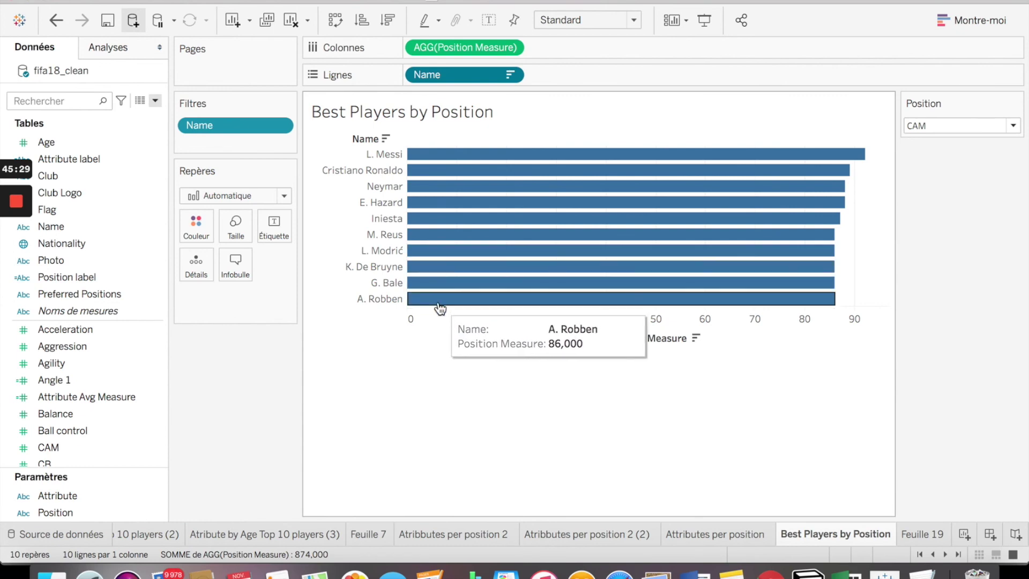
mouse_move(703, 216)
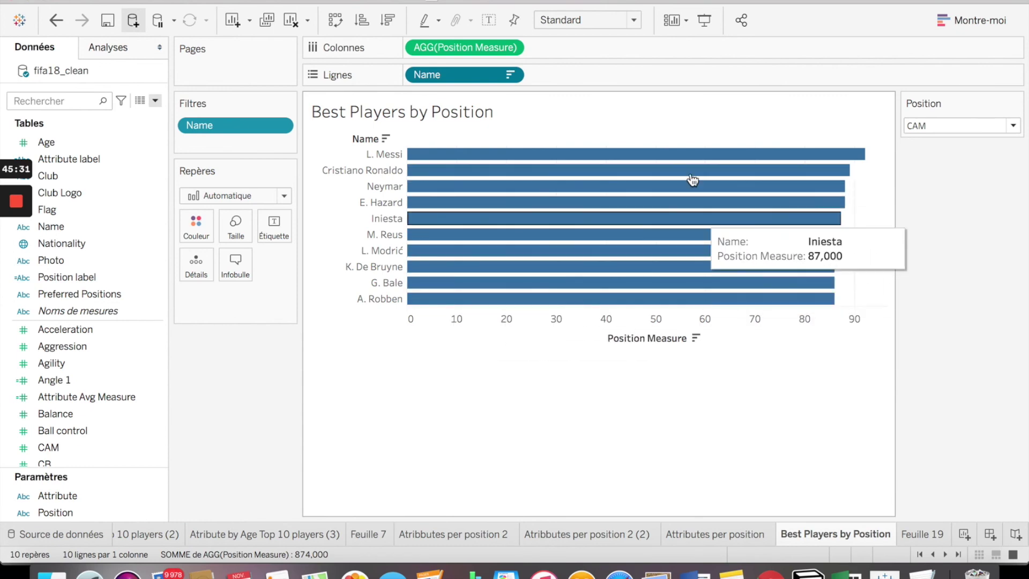
Switch Position to CB, then to LF, so L. Messi leads the chart.
click(1013, 127)
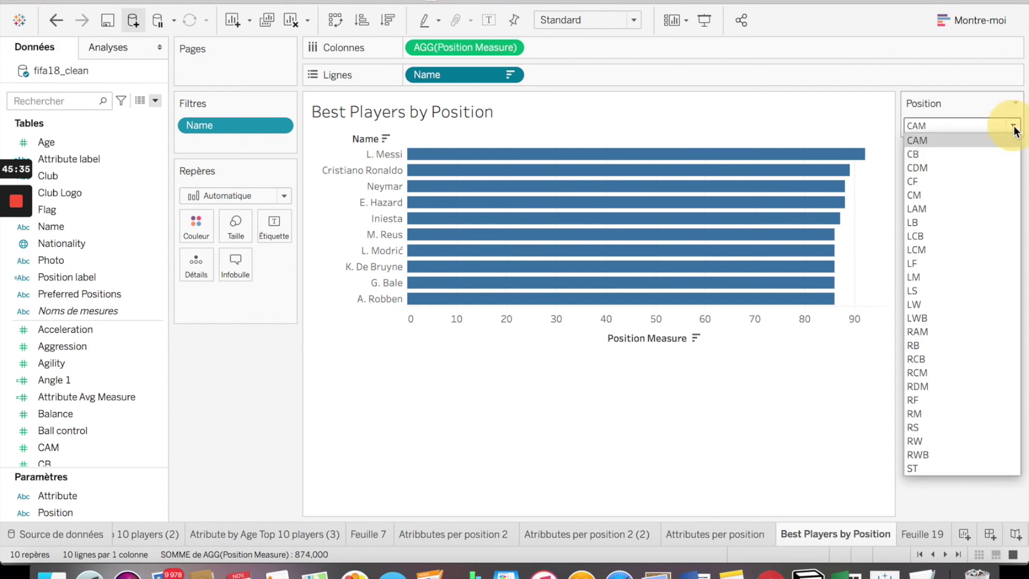
click(982, 153)
mouse_move(654, 174)
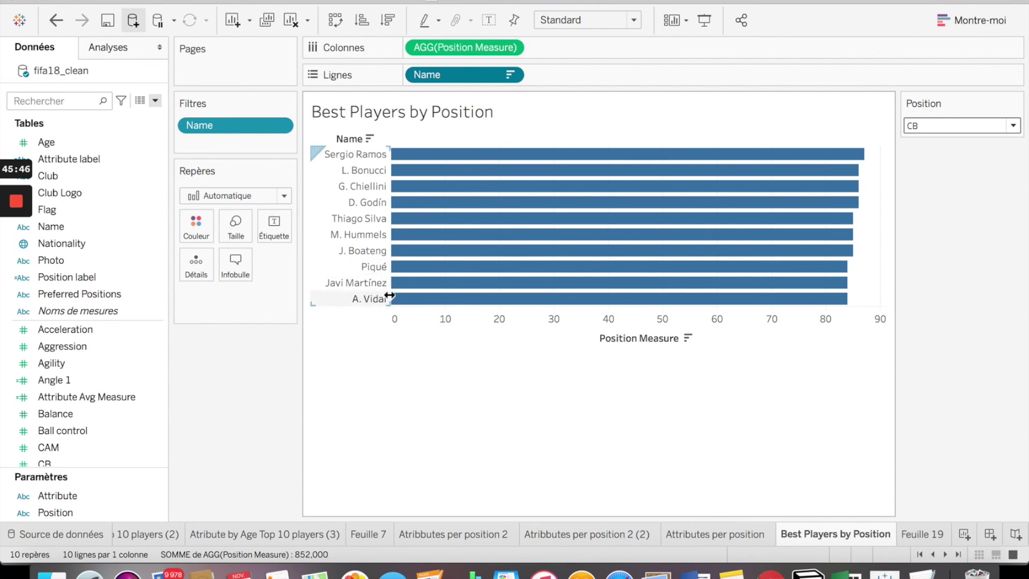
click(1013, 126)
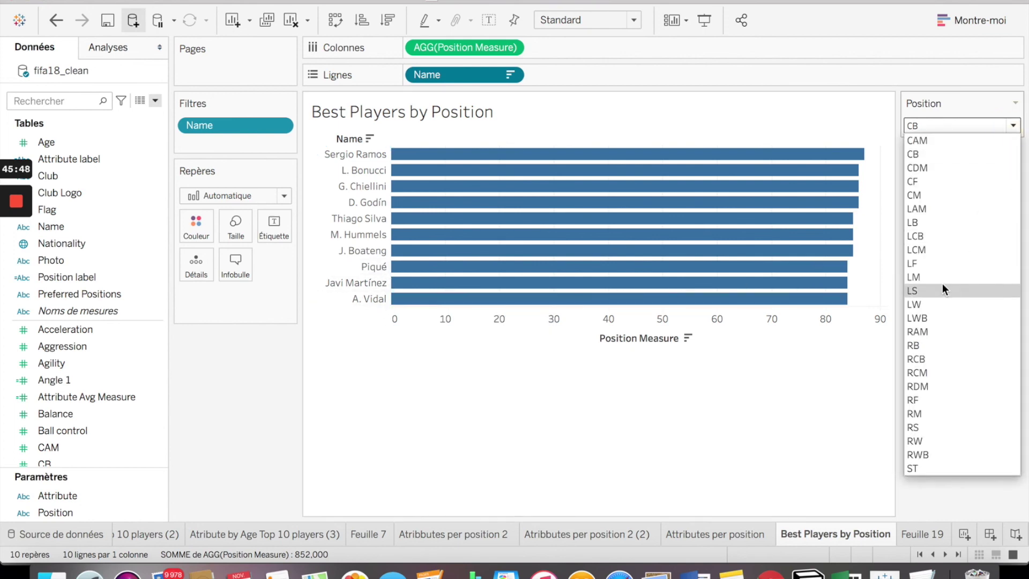
click(944, 263)
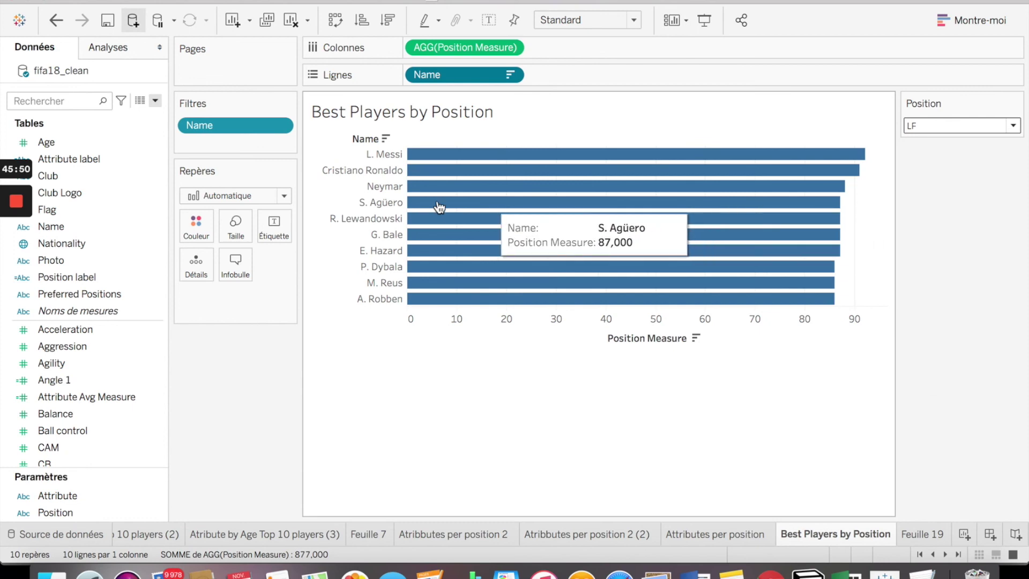